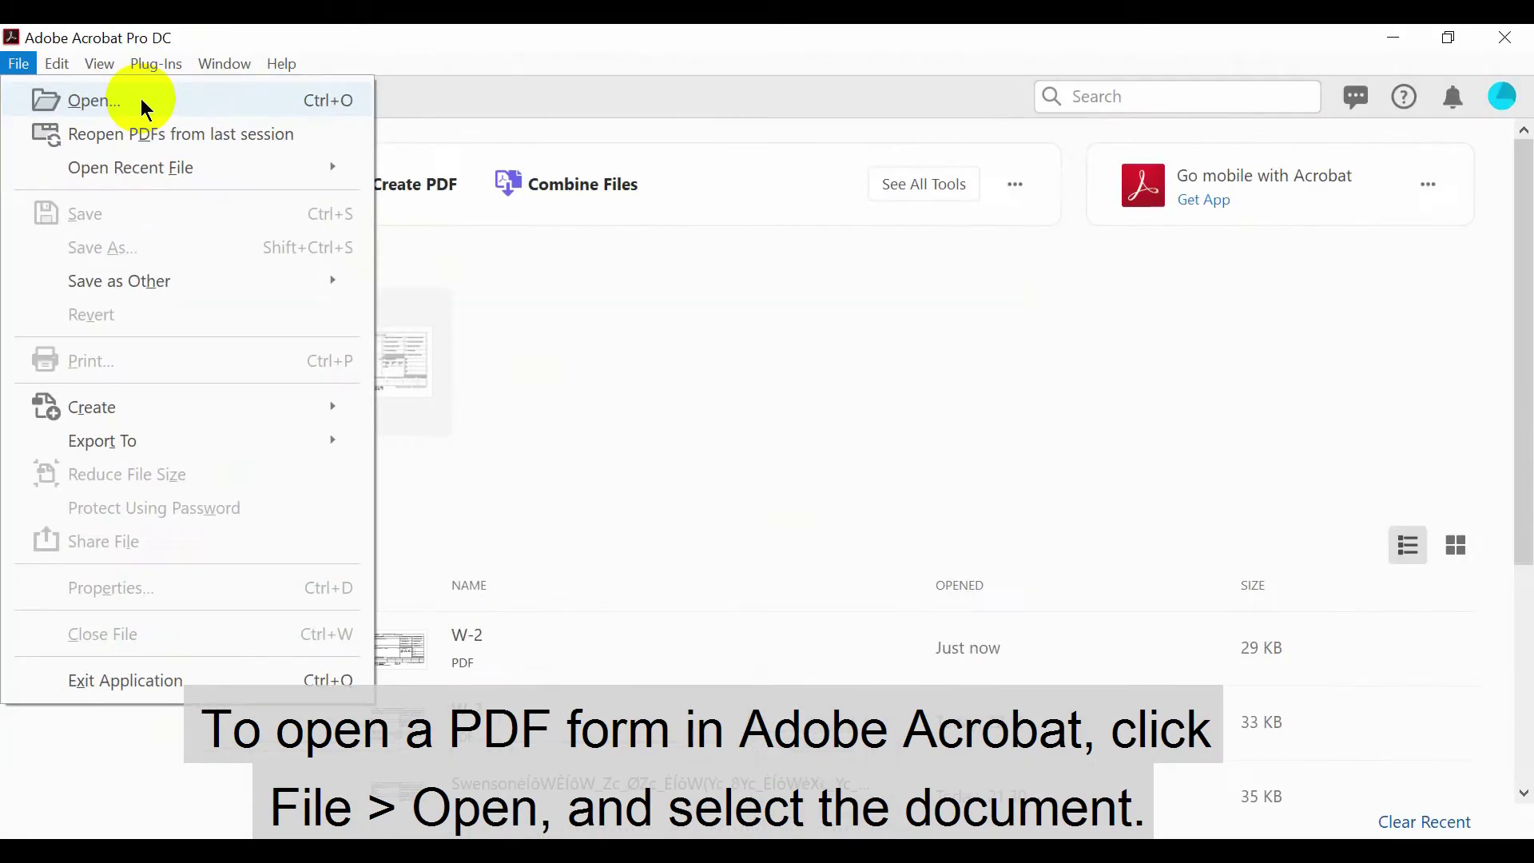
# Open the W-2.pdf form.
pyautogui.click(142, 100)
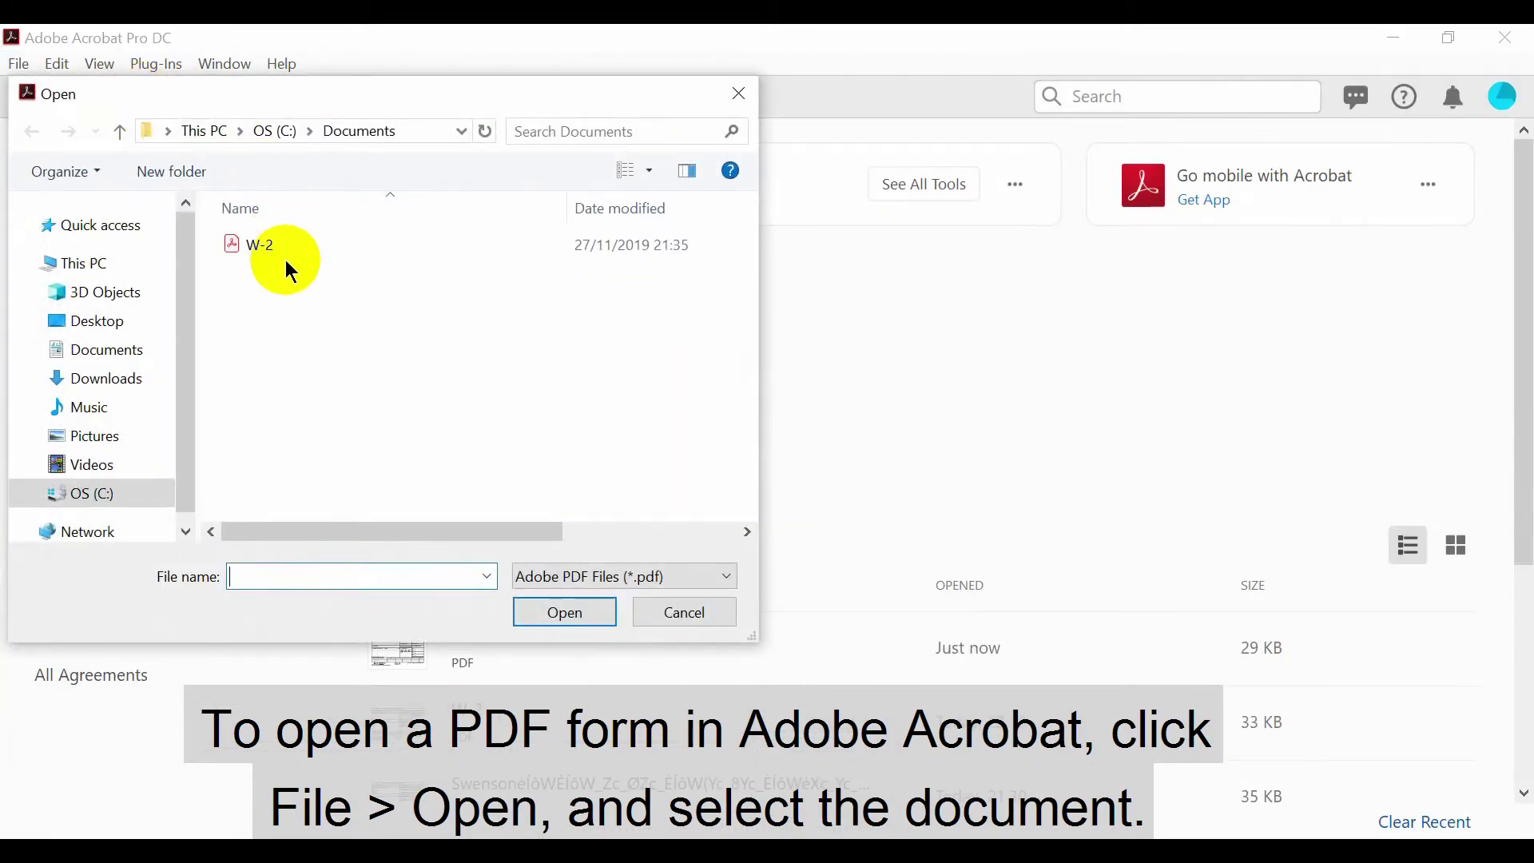
pyautogui.click(307, 248)
pyautogui.doubleClick(305, 240)
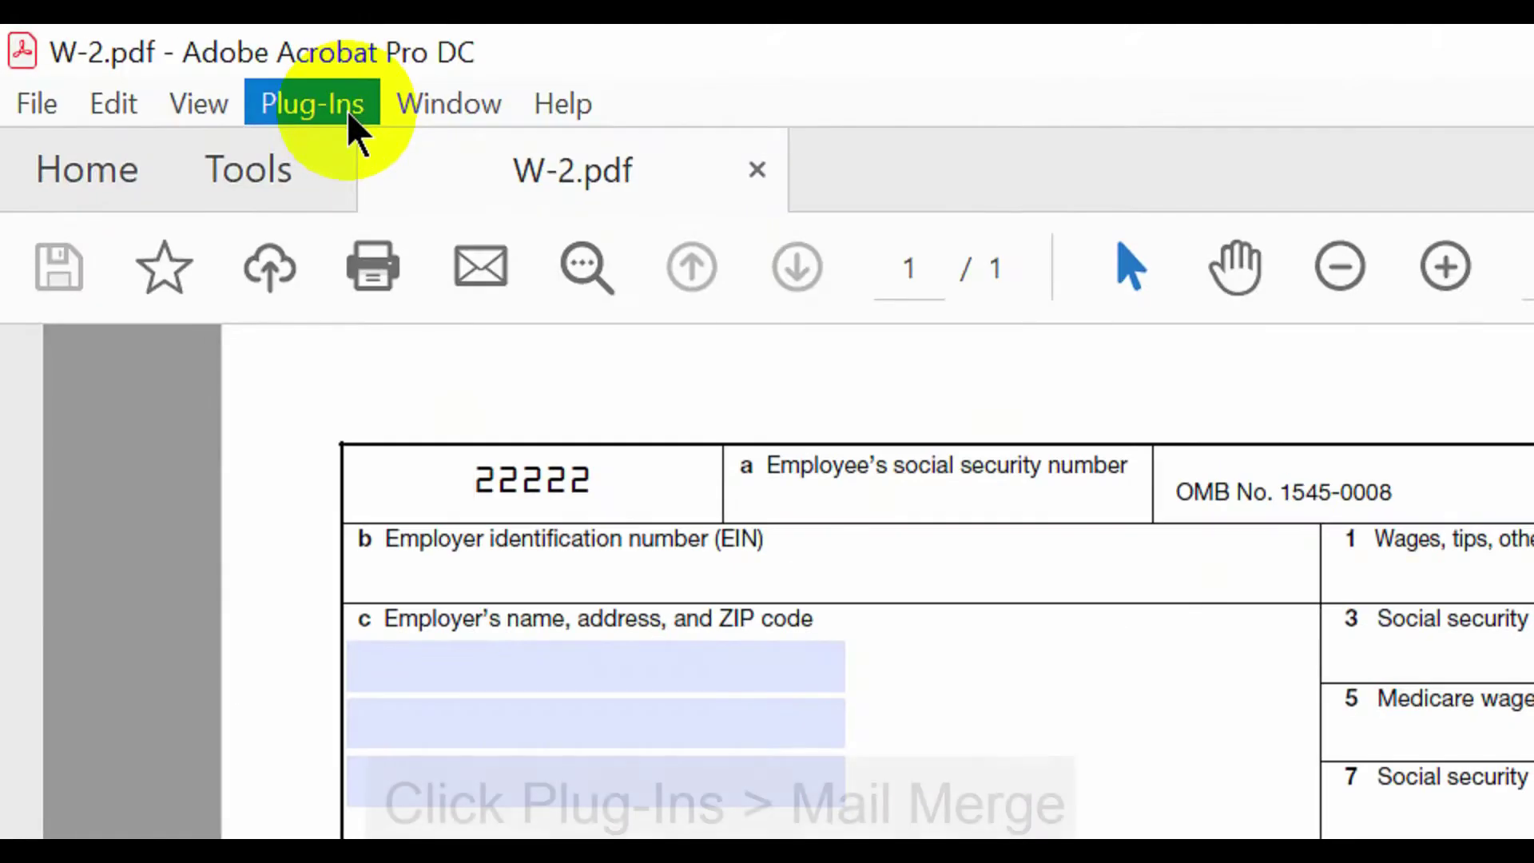
# Save the Mail Merge plug-in configuration as the New Mail Merge Settings .mms file.
pyautogui.click(347, 110)
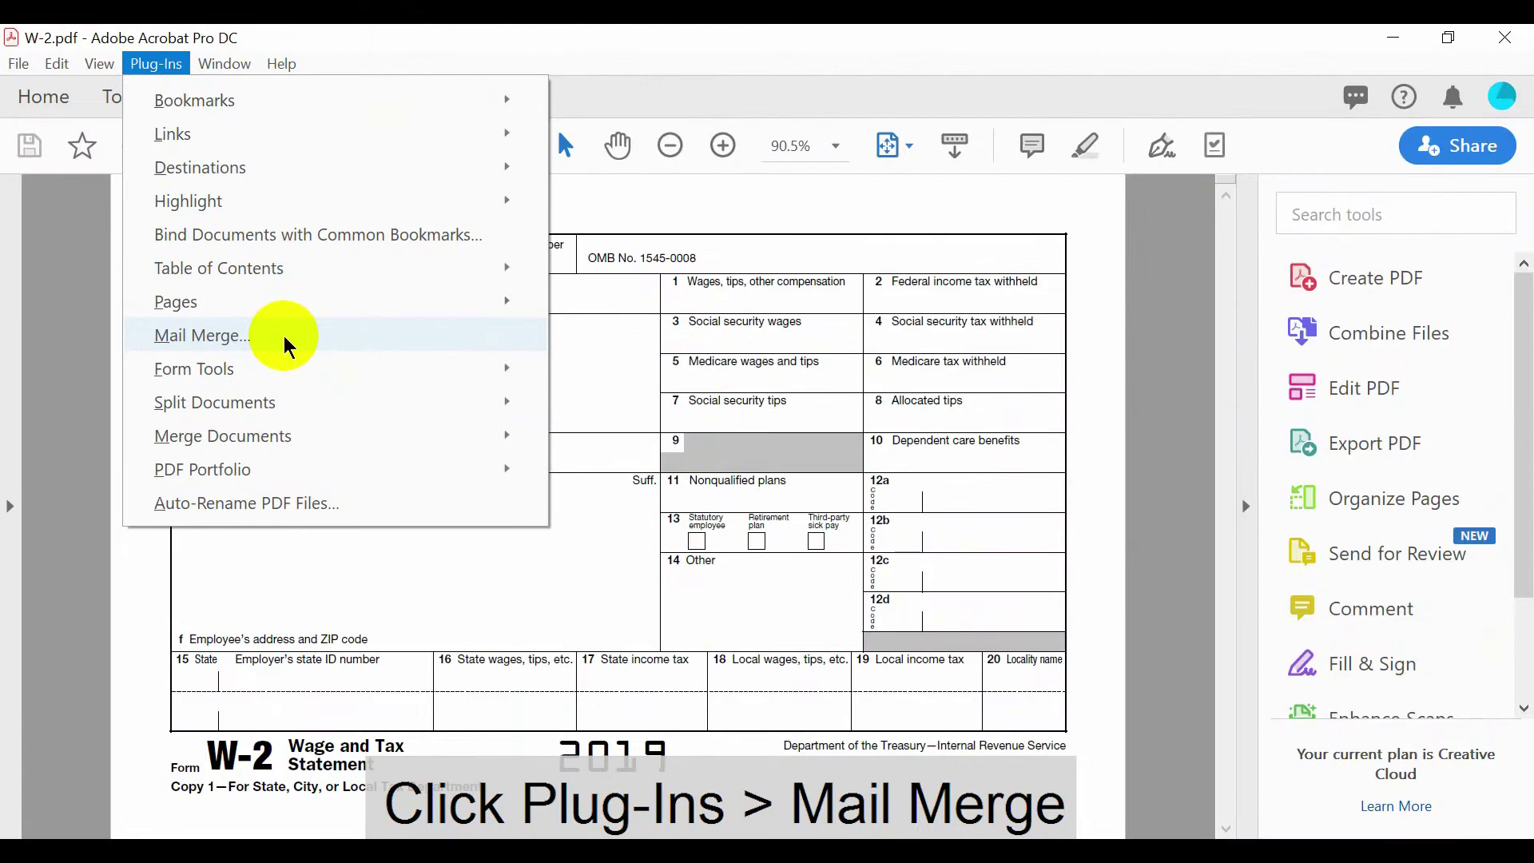
pyautogui.click(284, 336)
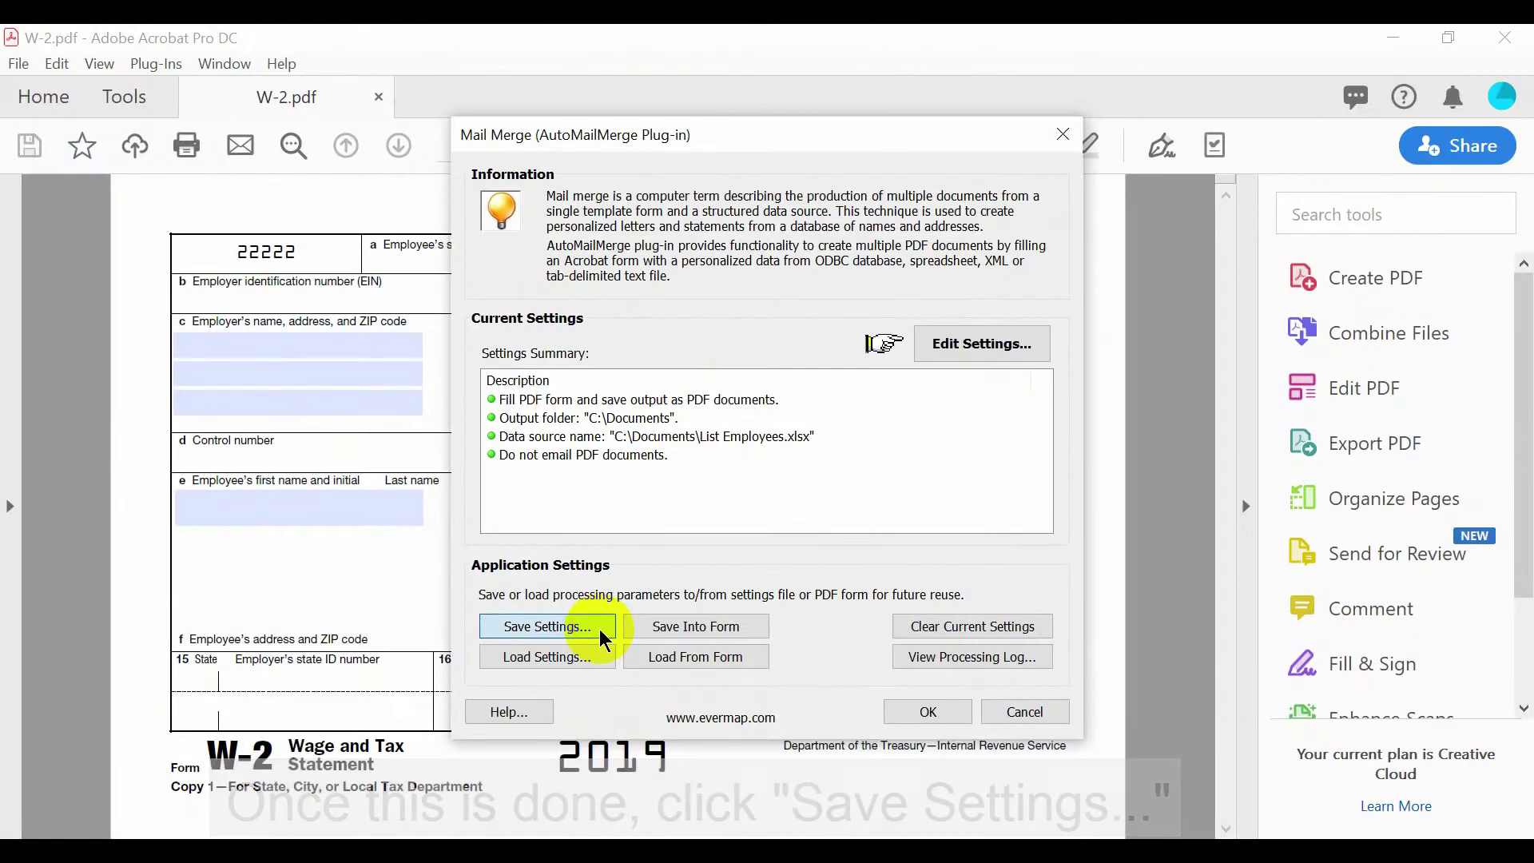
pyautogui.click(601, 629)
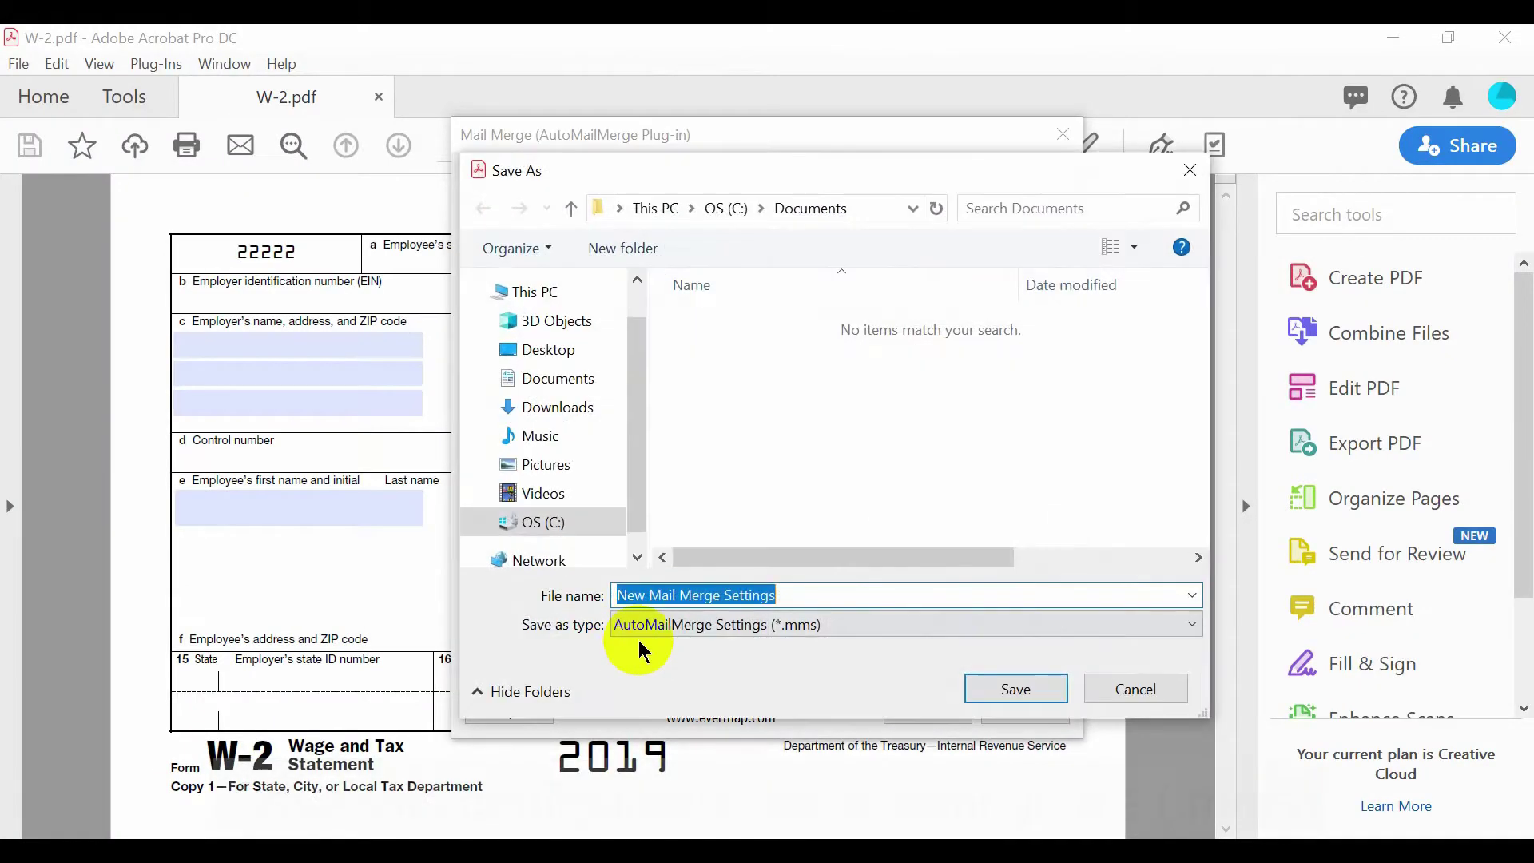
pyautogui.click(1016, 688)
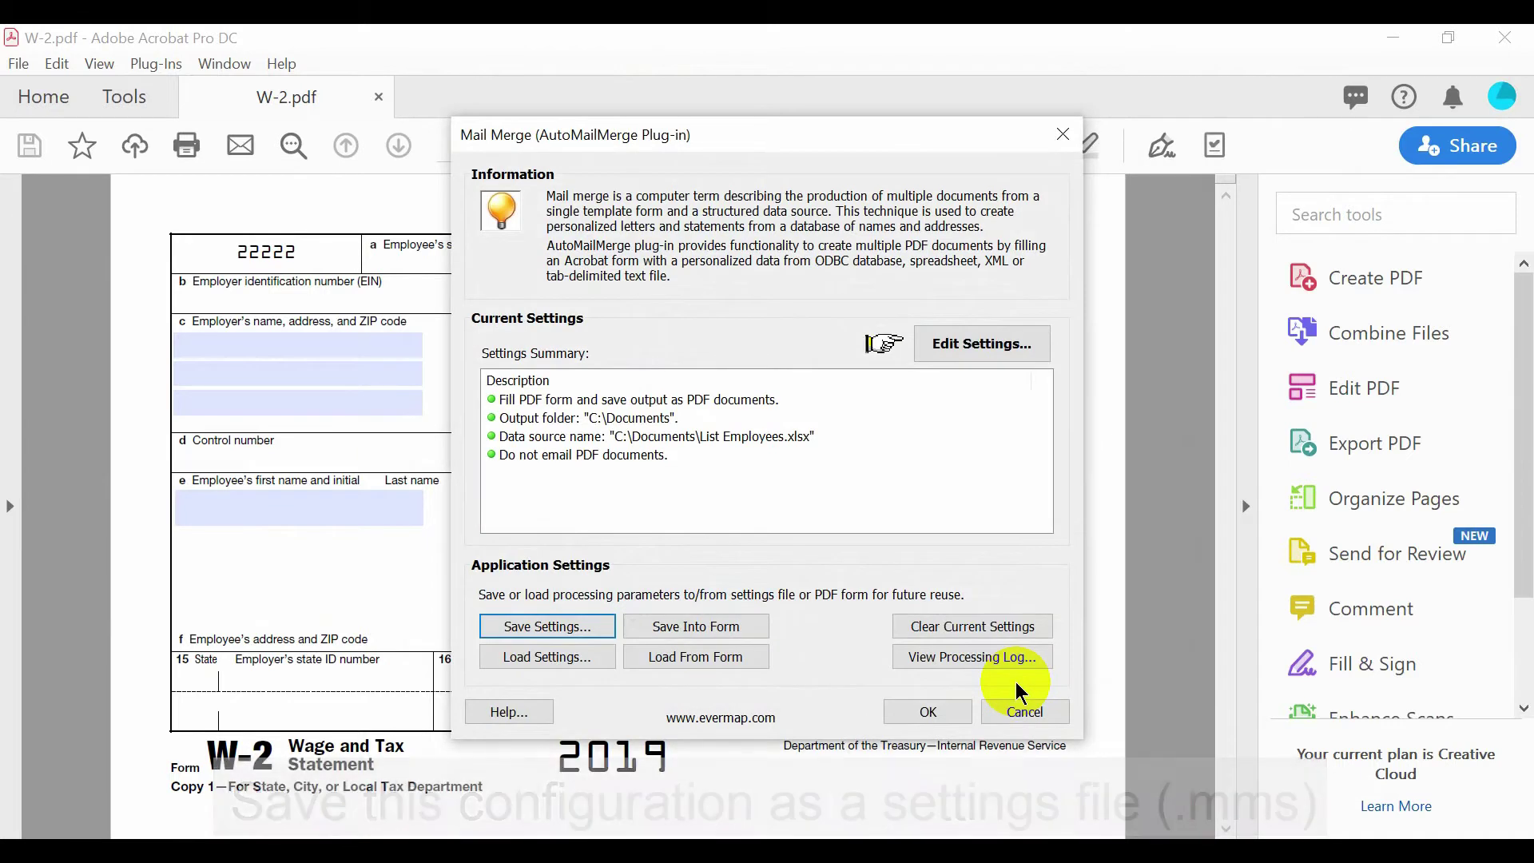
# Cancel Mail Merge and launch Action Wizard from the Customize section of Tools.
pyautogui.click(1056, 724)
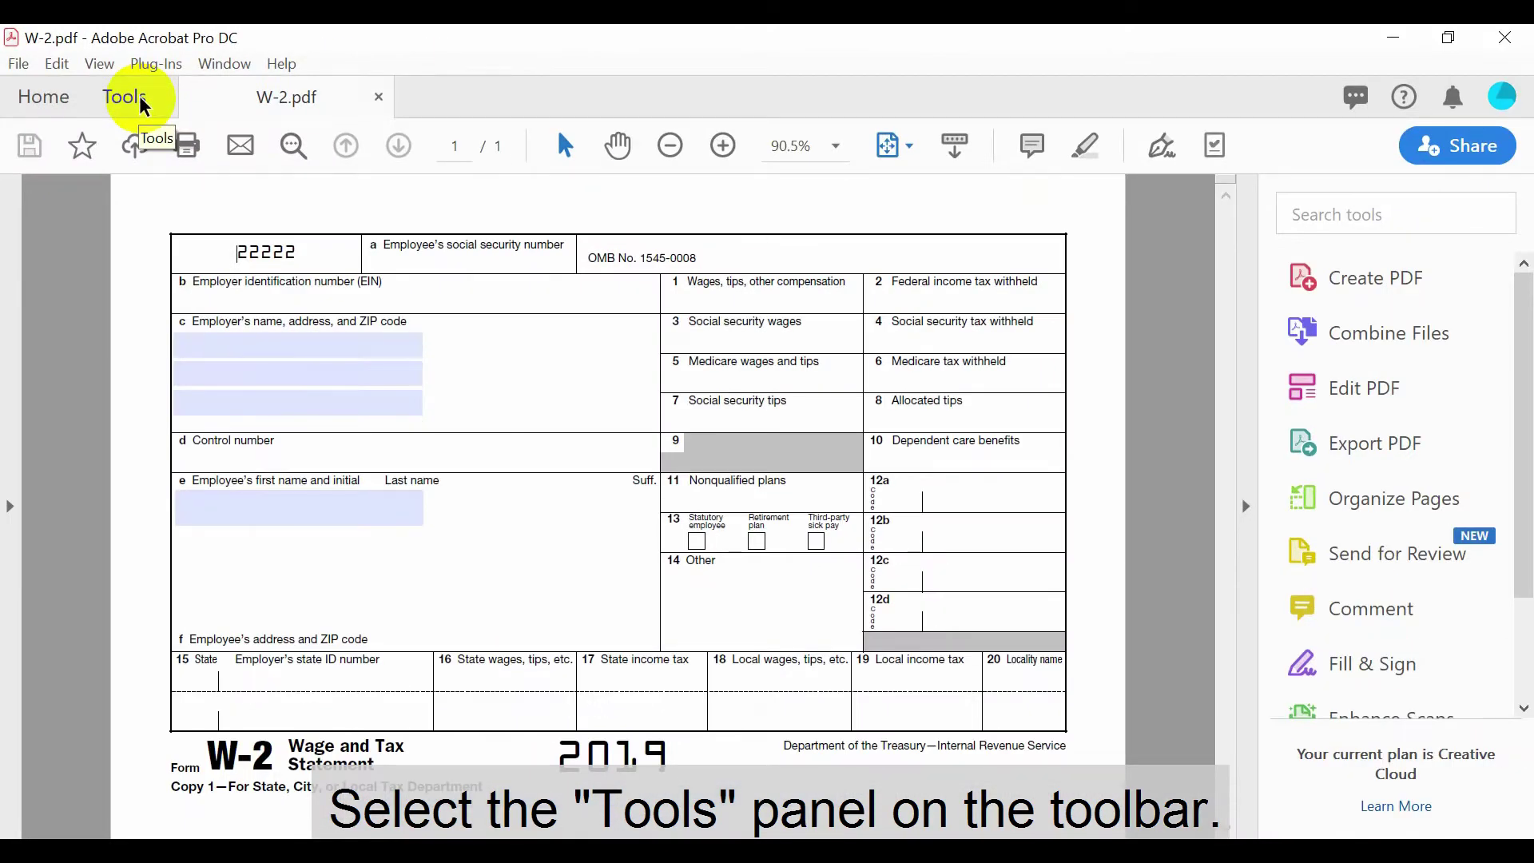
pyautogui.click(126, 97)
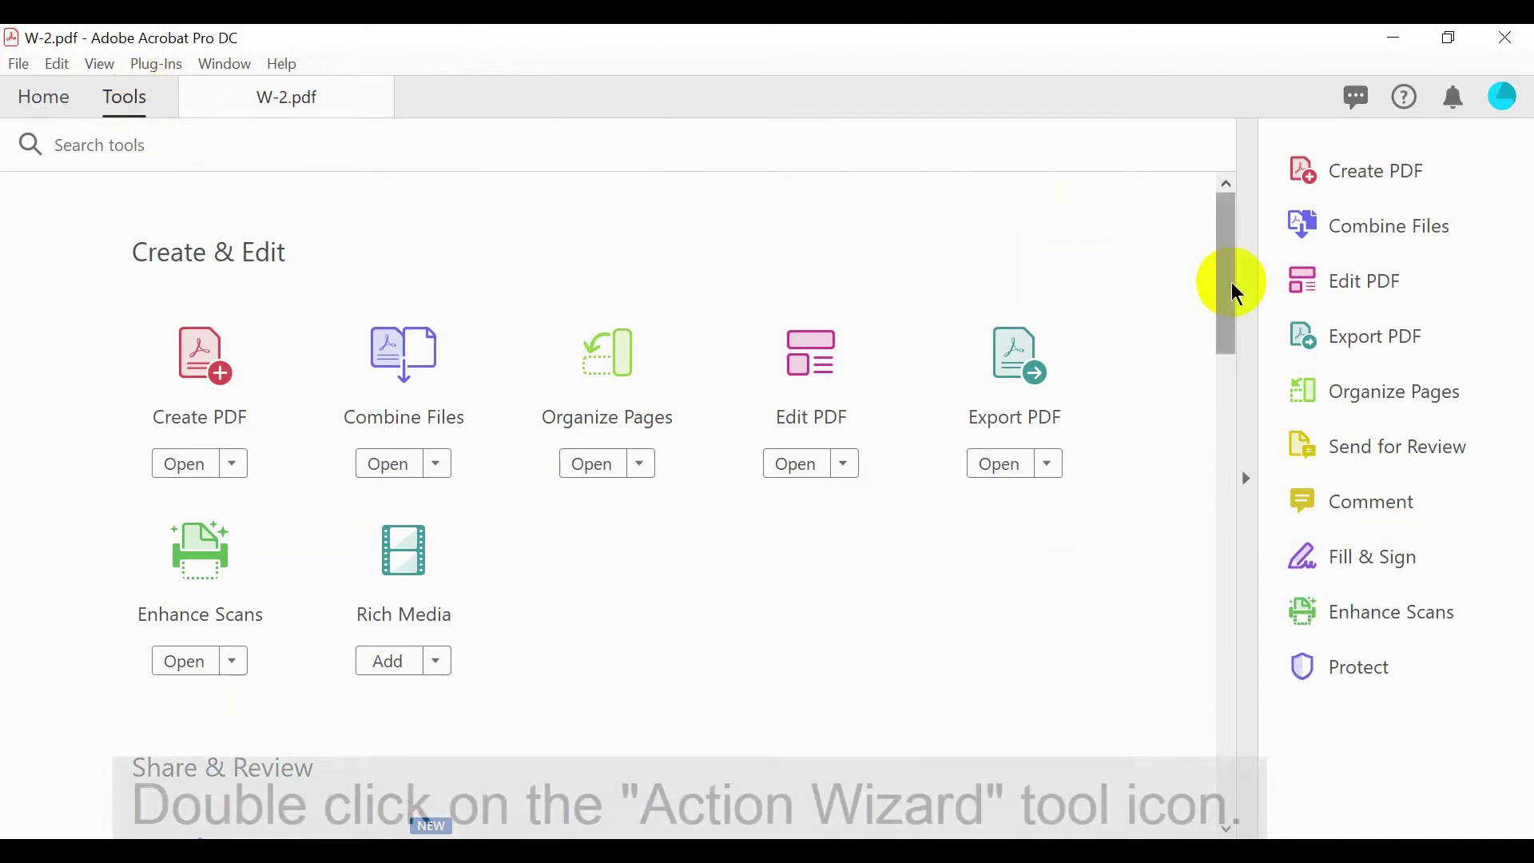
pyautogui.moveTo(1238, 294)
pyautogui.mouseDown()
pyautogui.moveTo(1222, 387)
pyautogui.moveTo(1239, 733)
pyautogui.mouseUp()
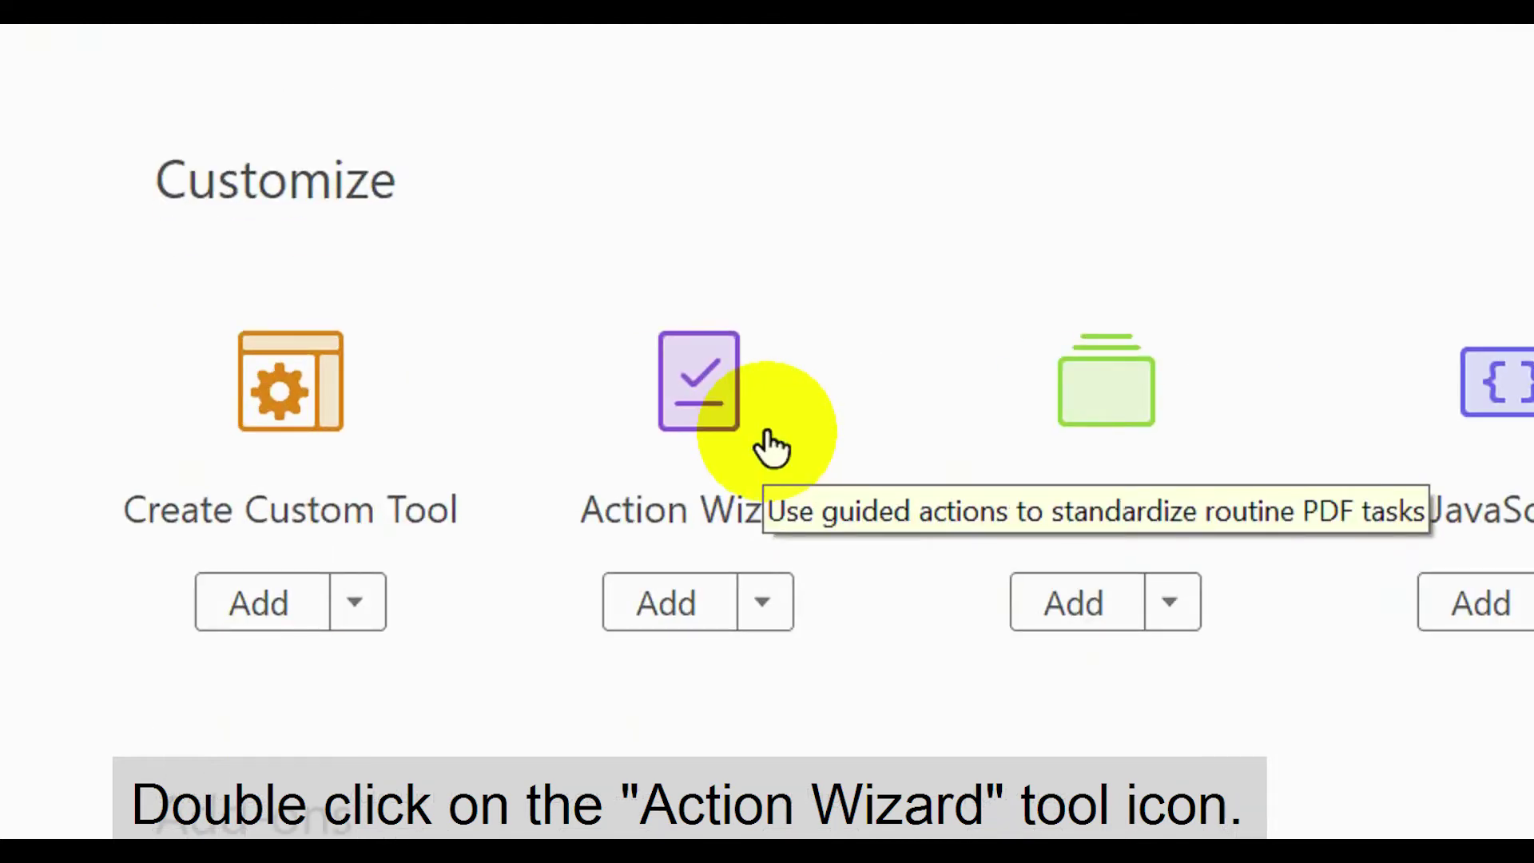
pyautogui.doubleClick(408, 417)
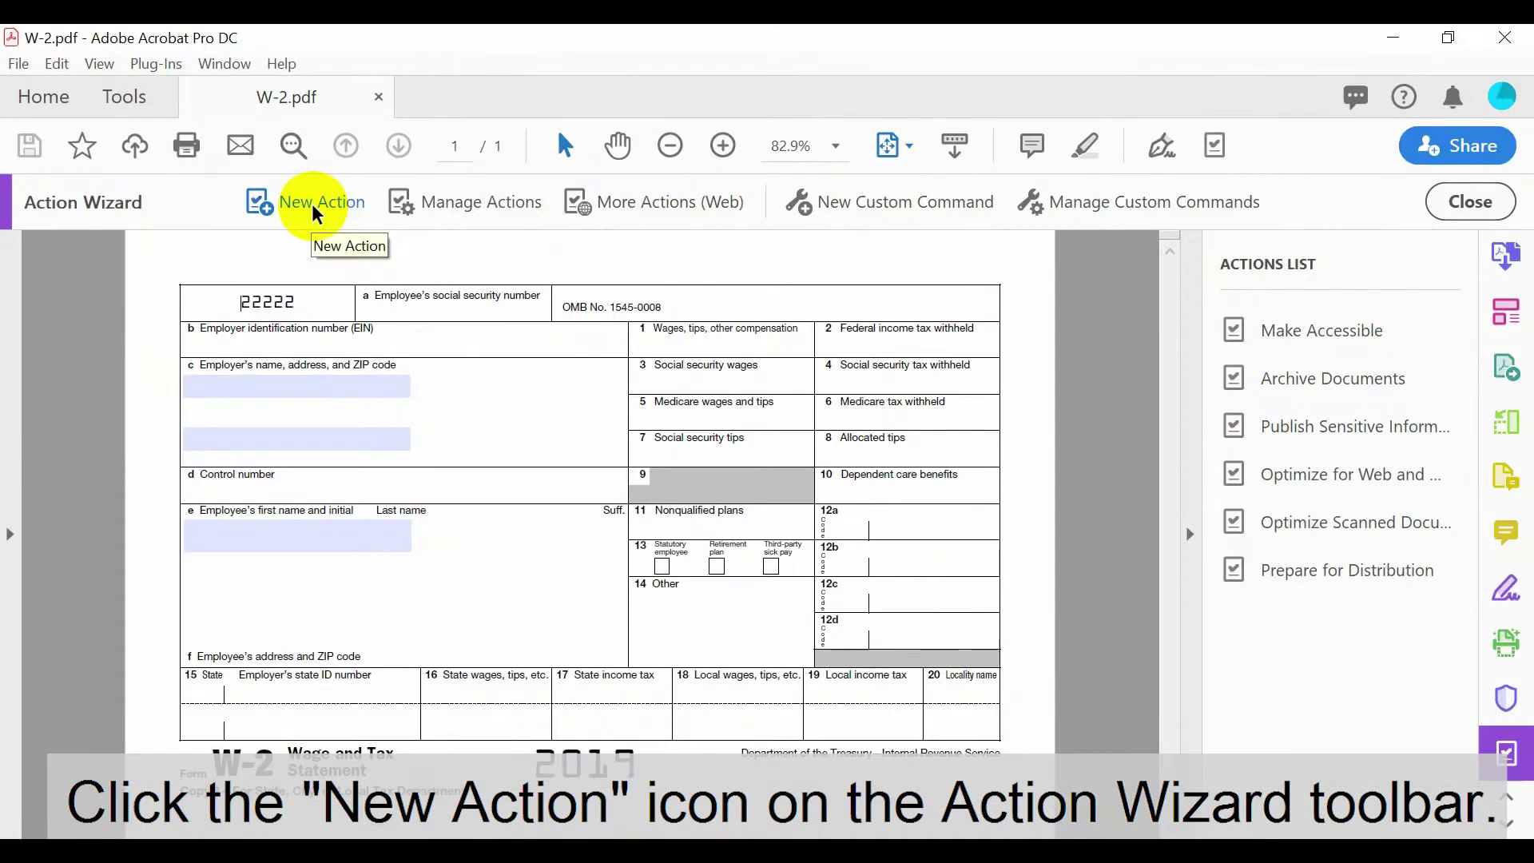
# Start a new action with a More Tools Mail Merge step, Prompt User off, and open its settings.
pyautogui.click(624, 382)
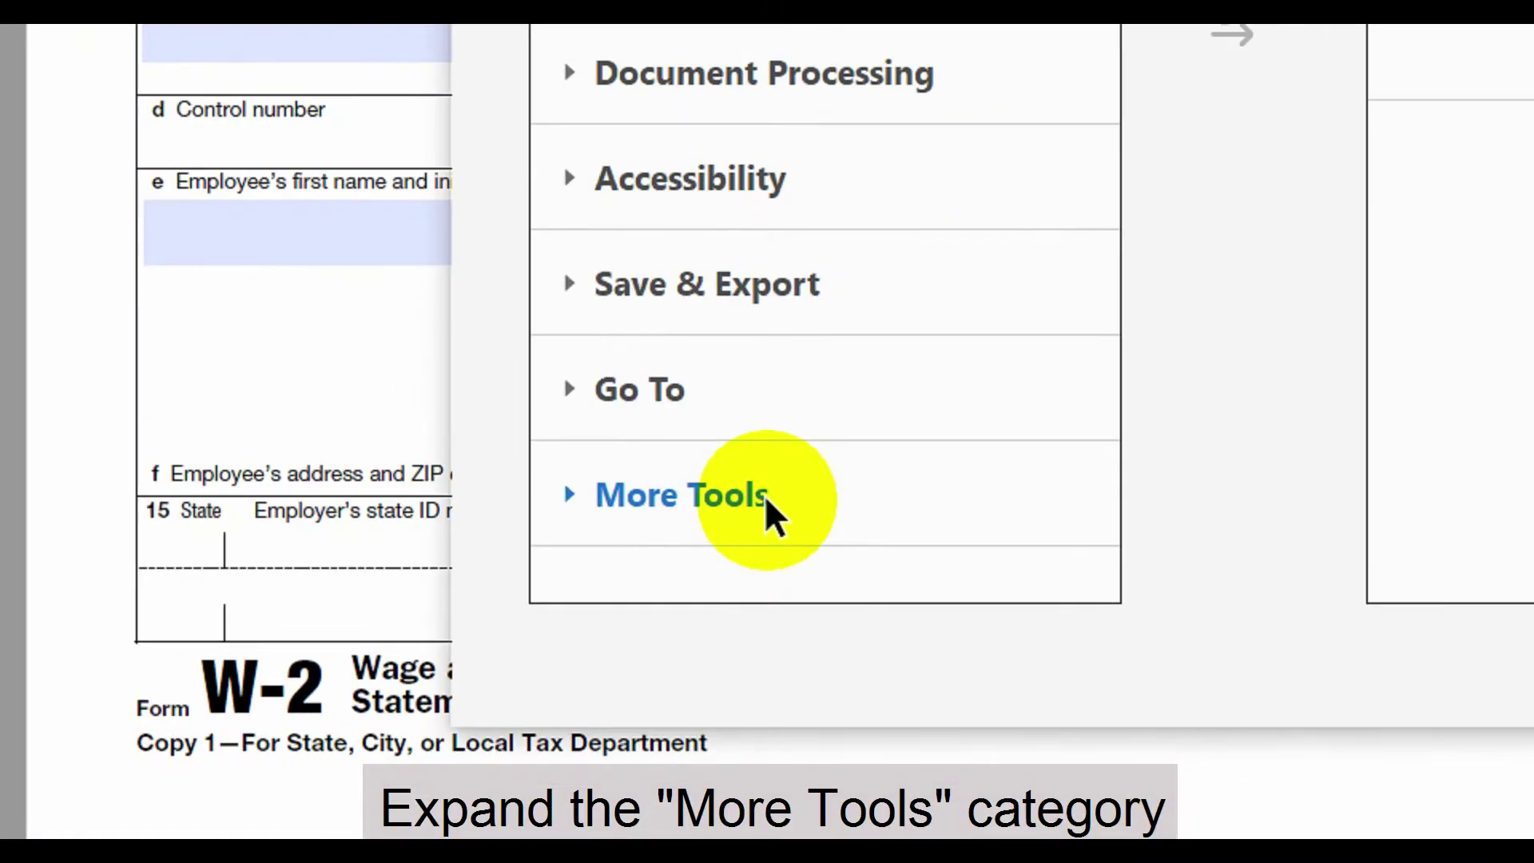
pyautogui.click(767, 504)
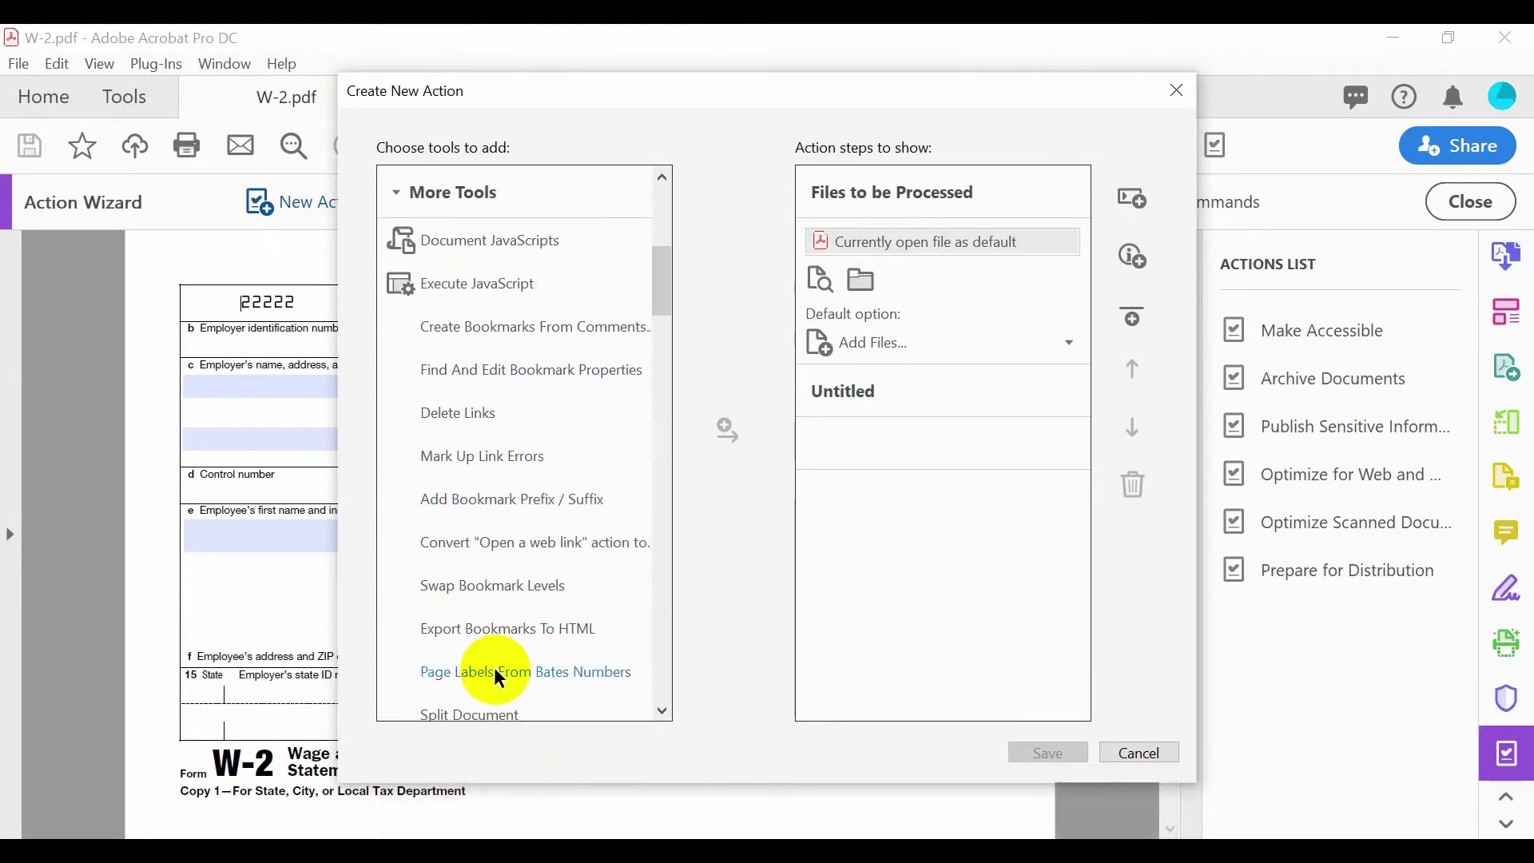
pyautogui.moveTo(661, 314); pyautogui.dragTo(649, 633)
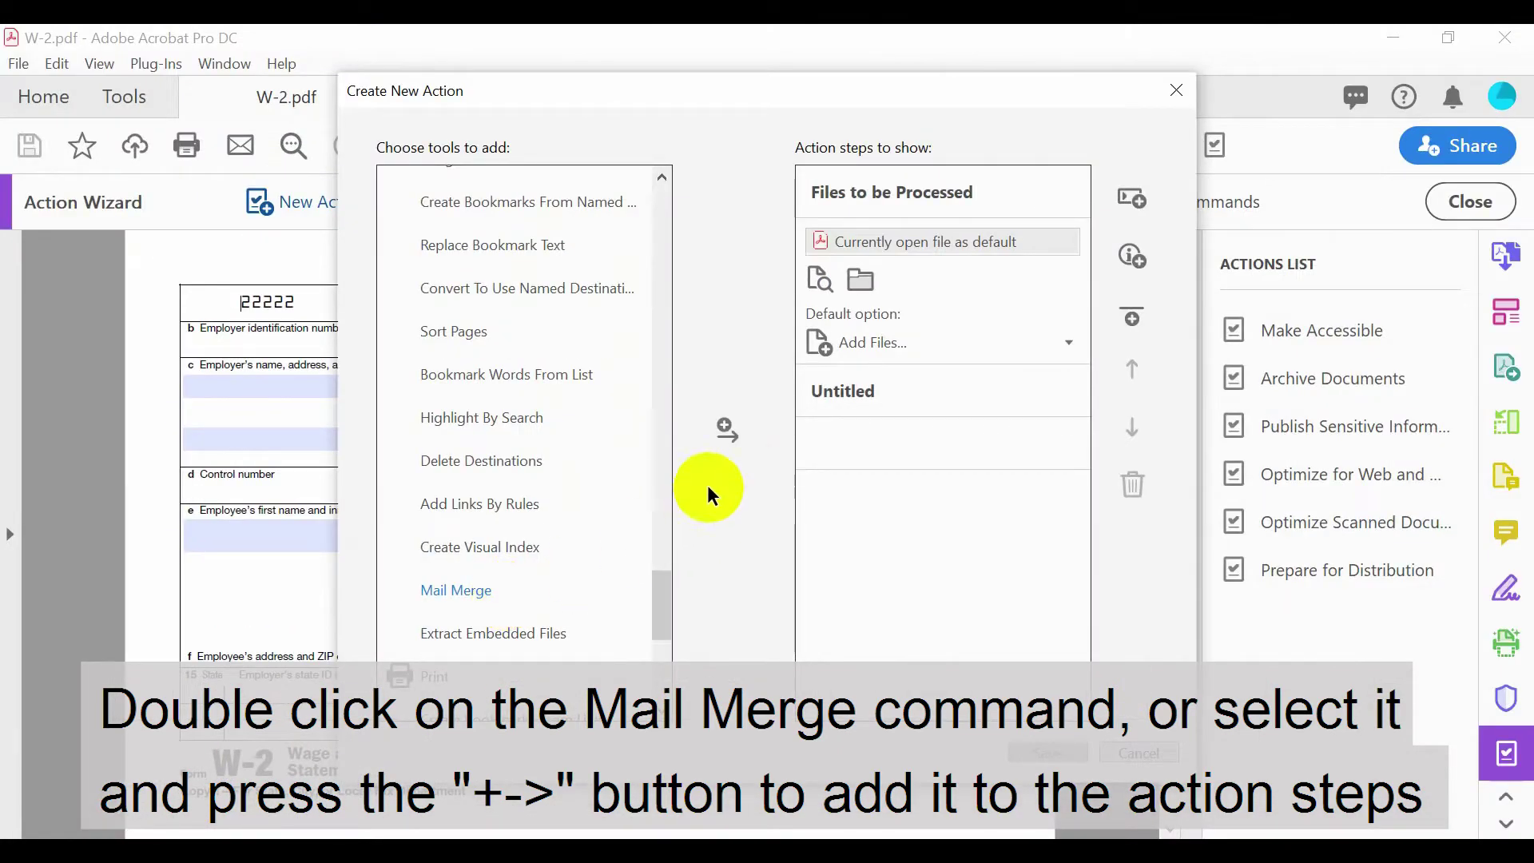
pyautogui.click(731, 435)
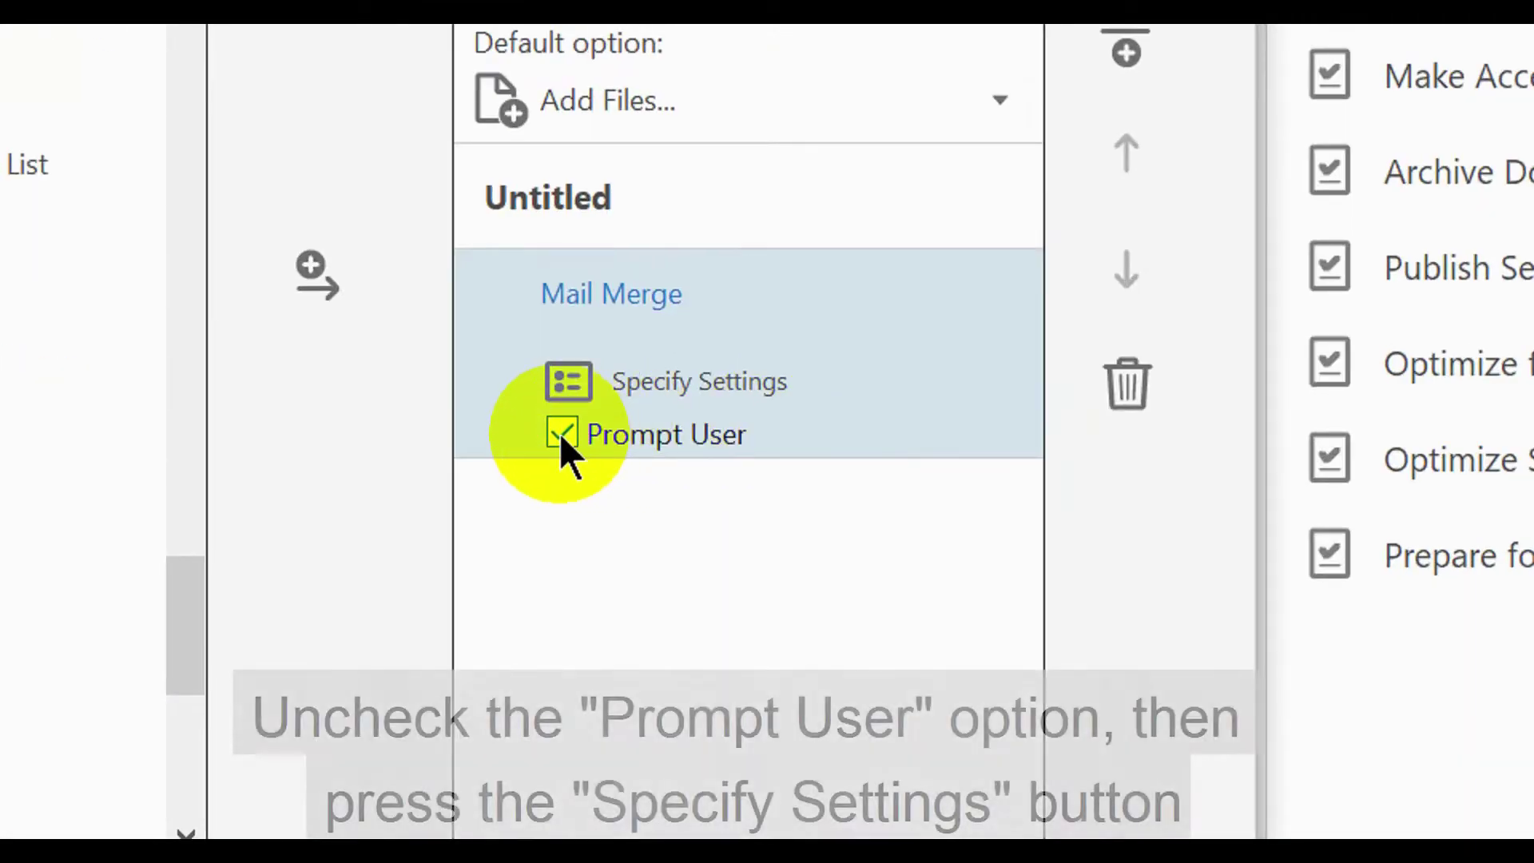
pyautogui.click(851, 510)
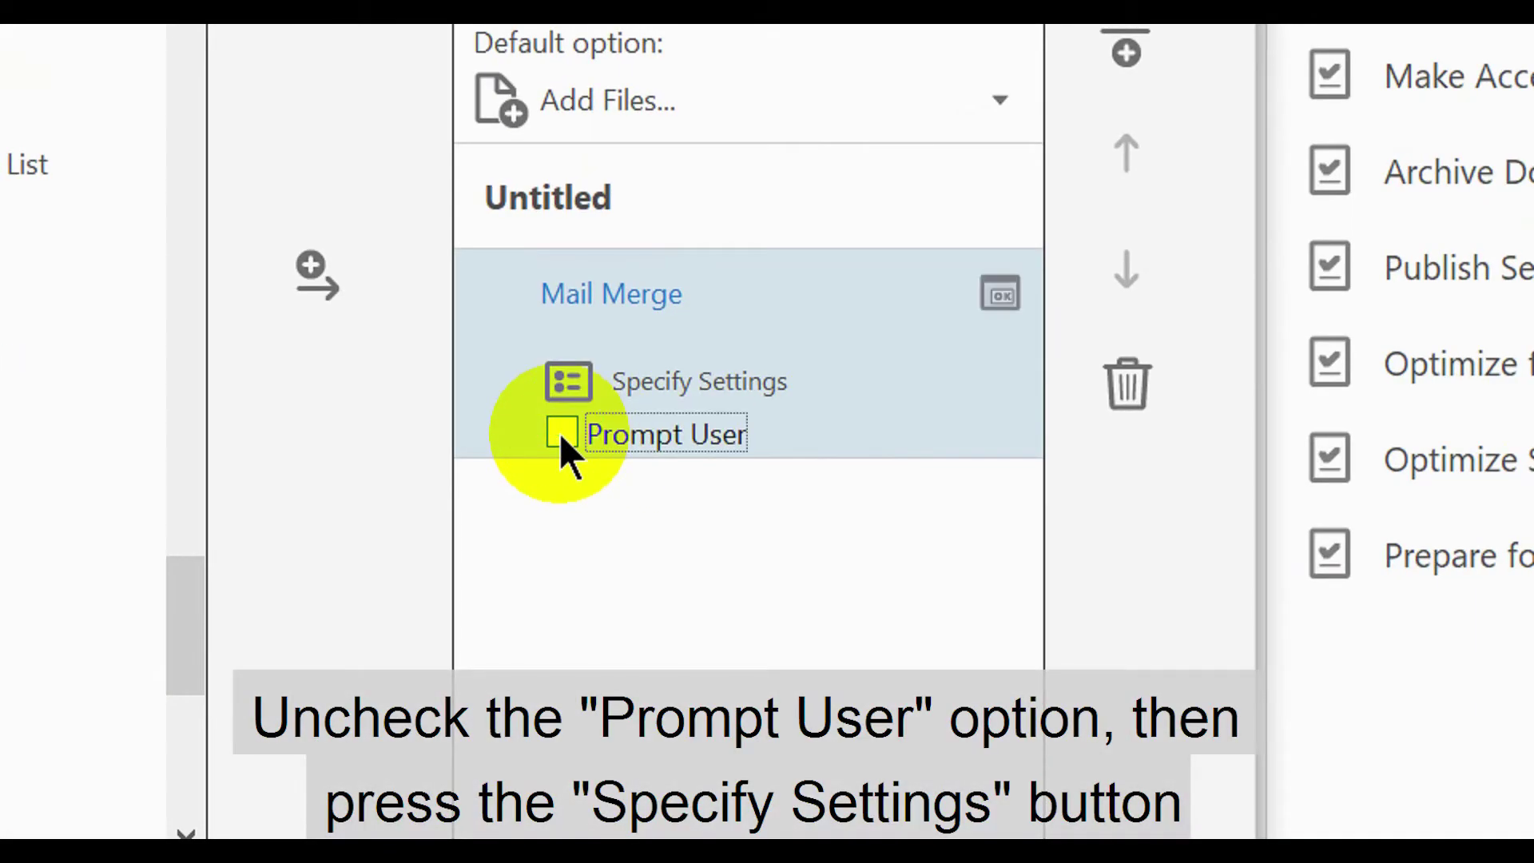
pyautogui.click(688, 372)
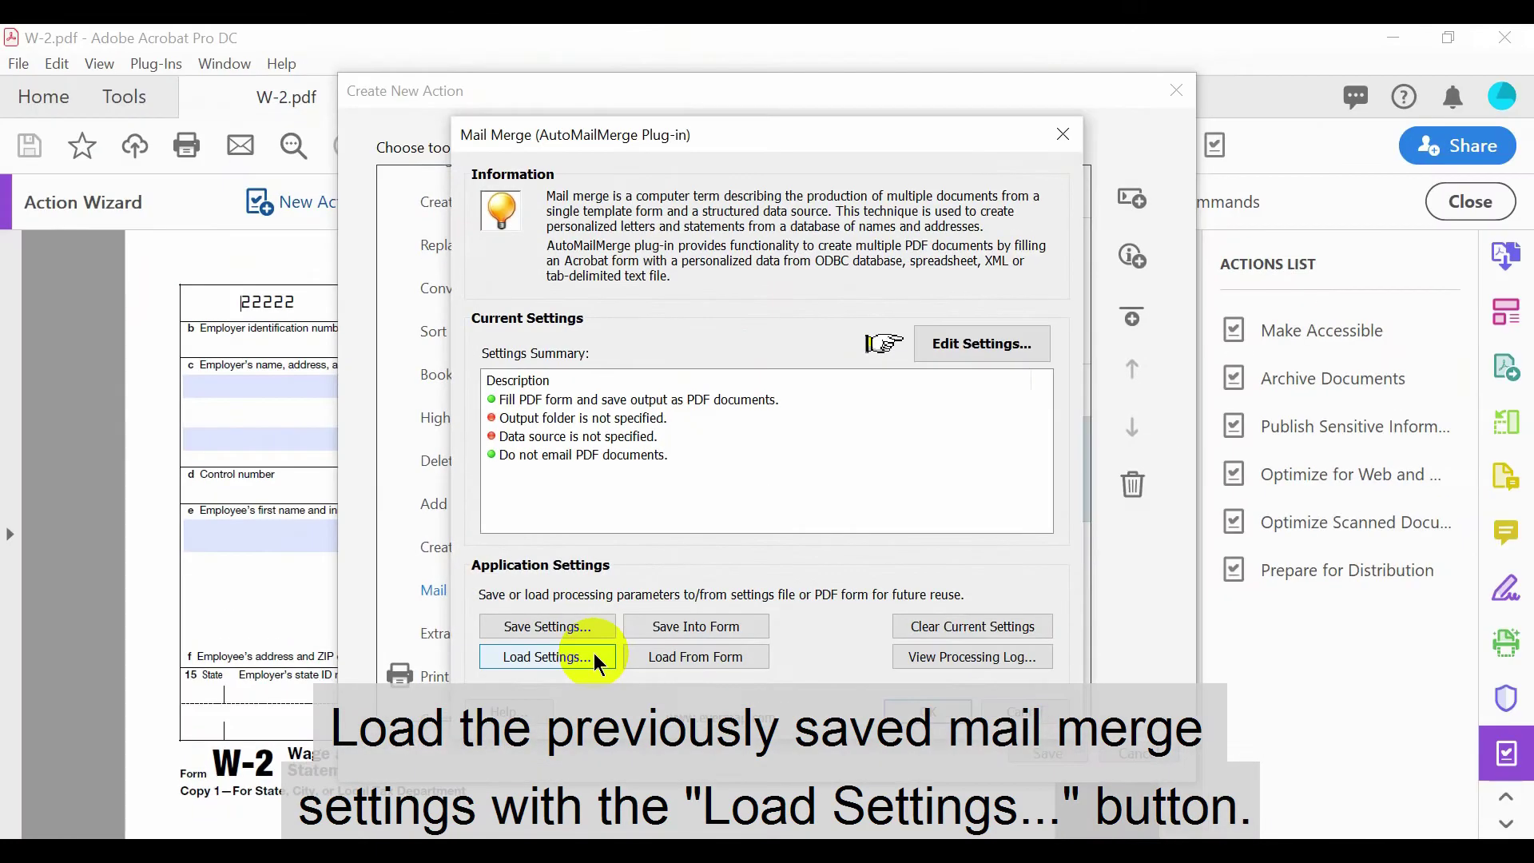
# Load New Mail Merge Settings.mms into the Mail Merge step and accept it.
pyautogui.click(597, 660)
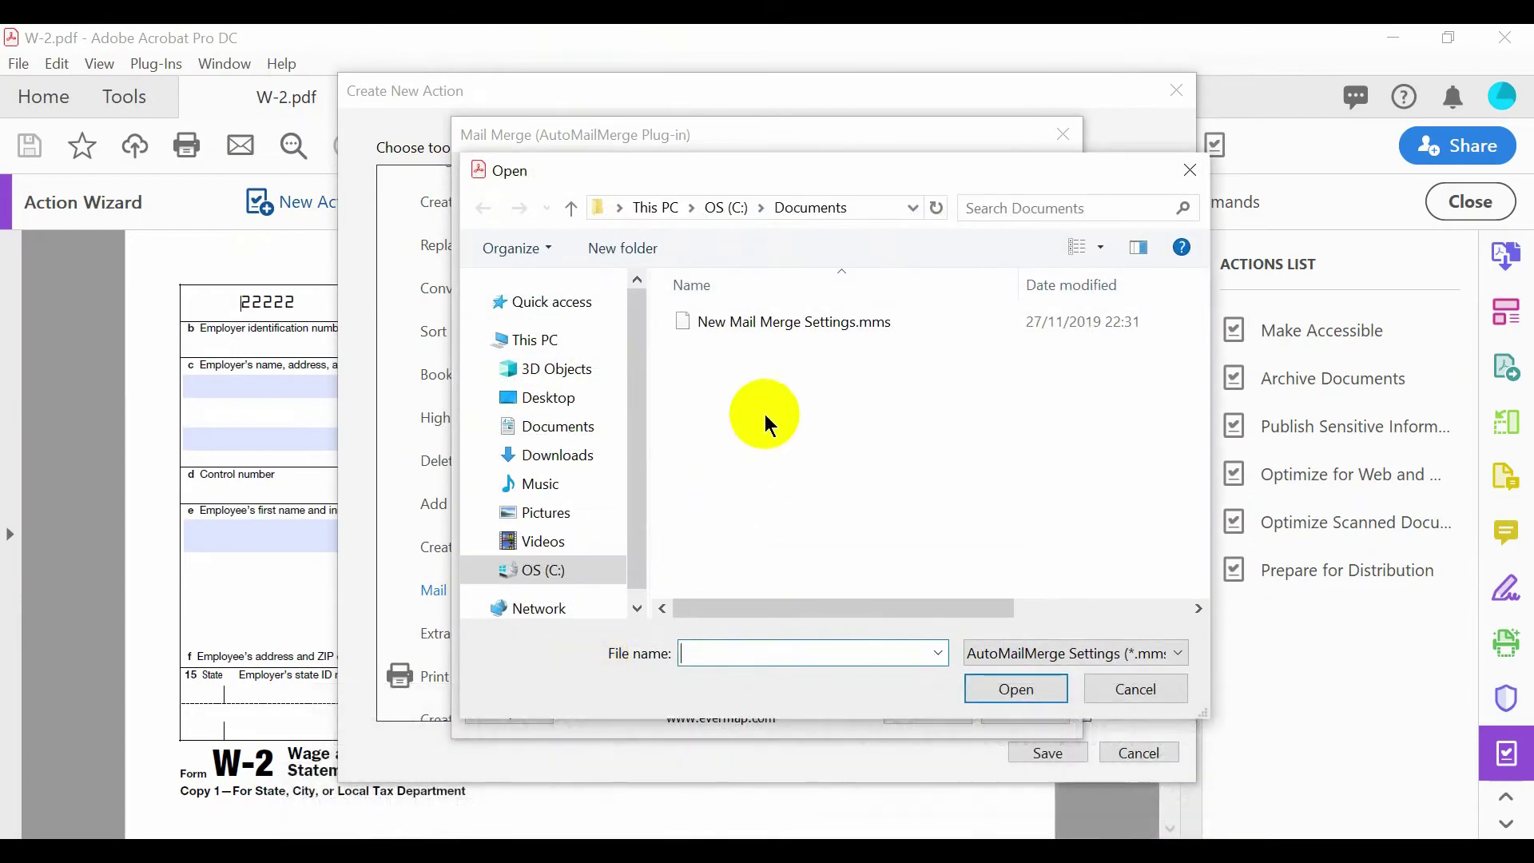
pyautogui.click(797, 324)
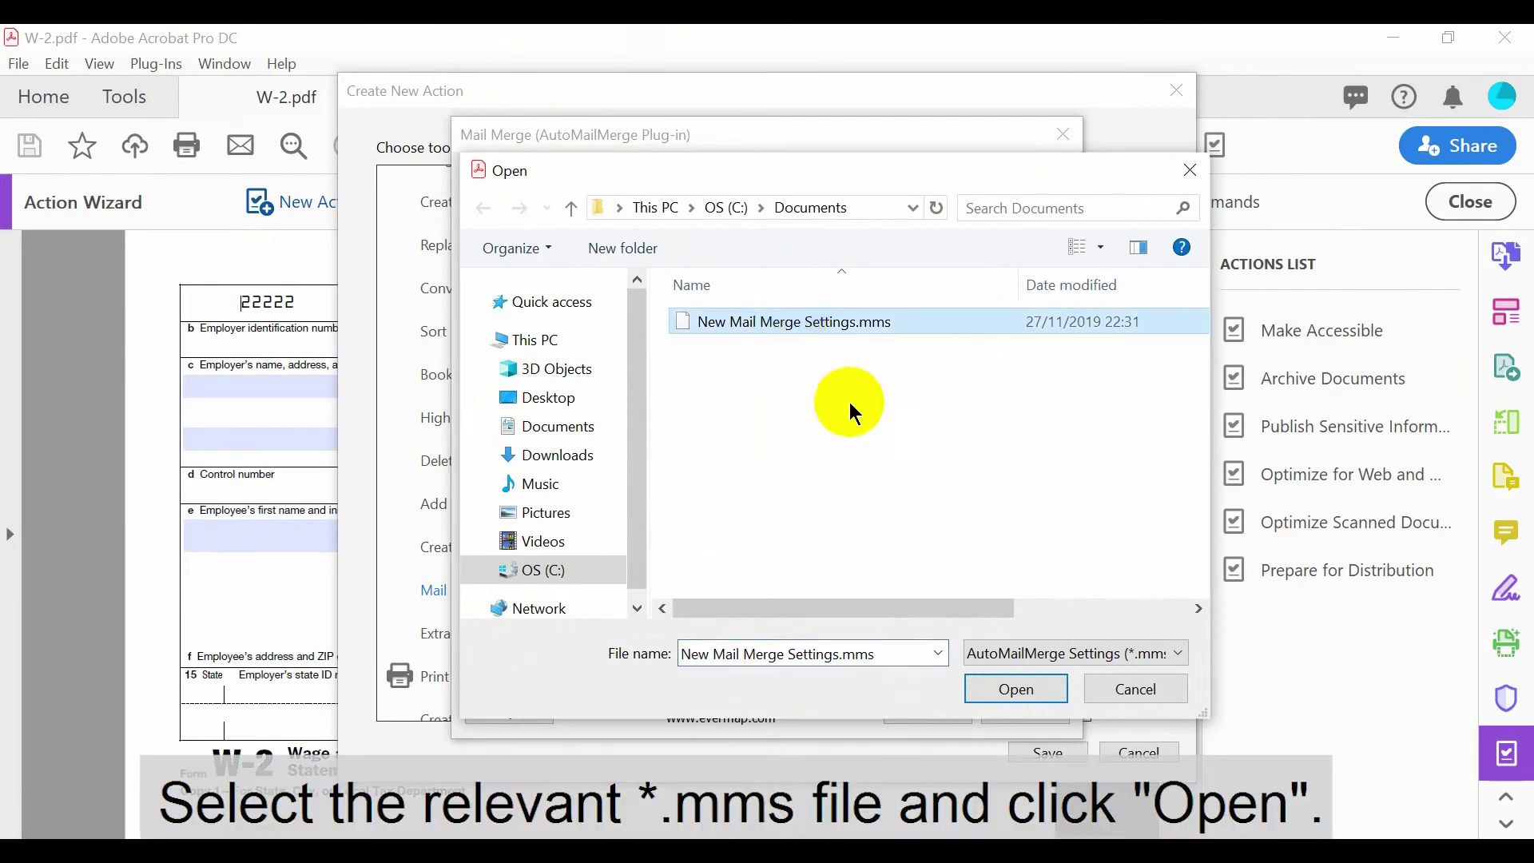
pyautogui.click(1053, 703)
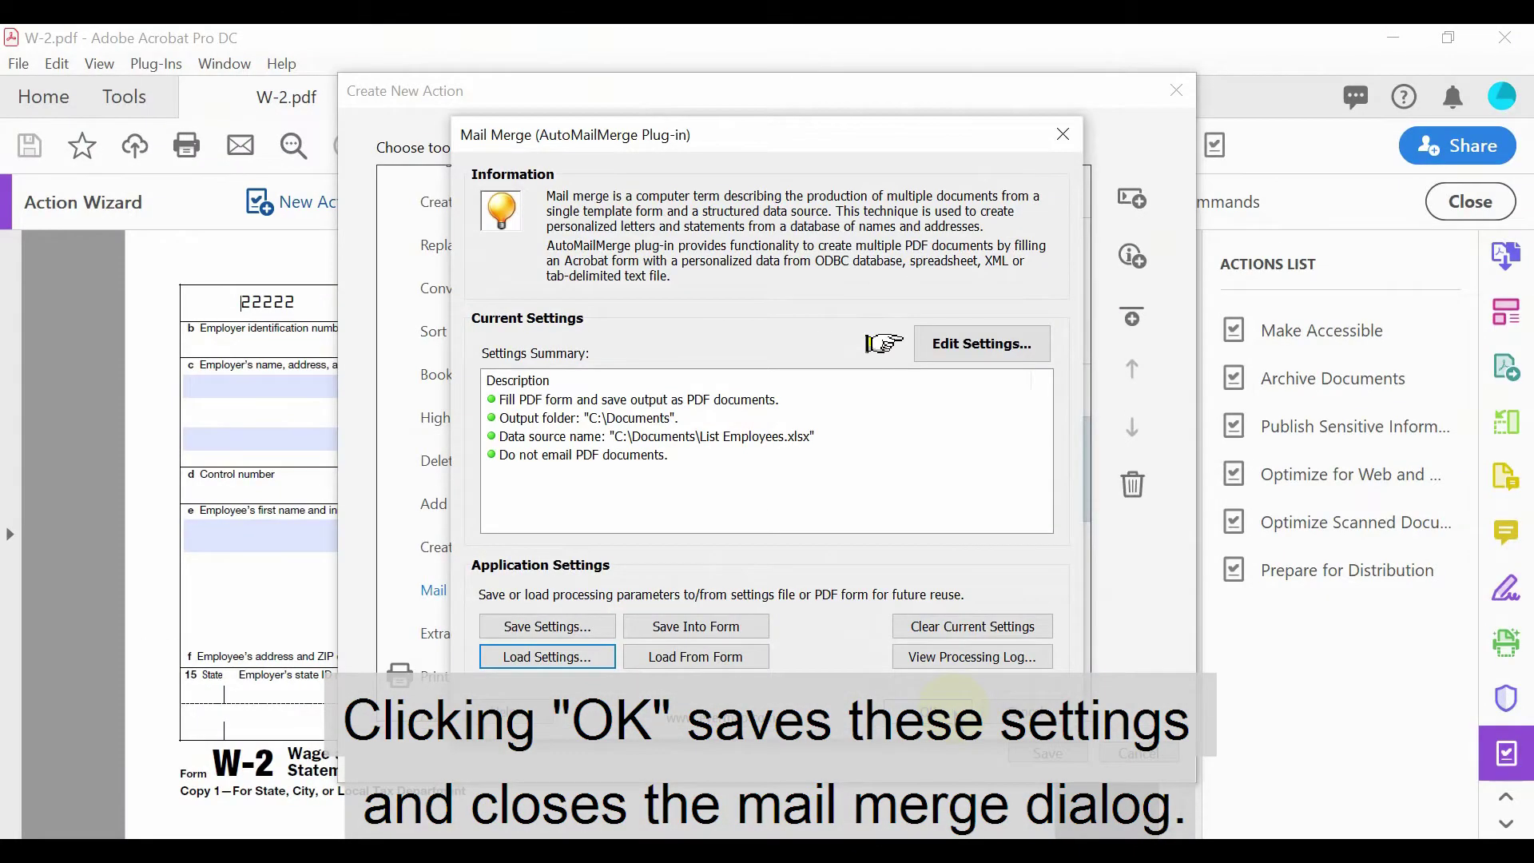
pyautogui.click(952, 710)
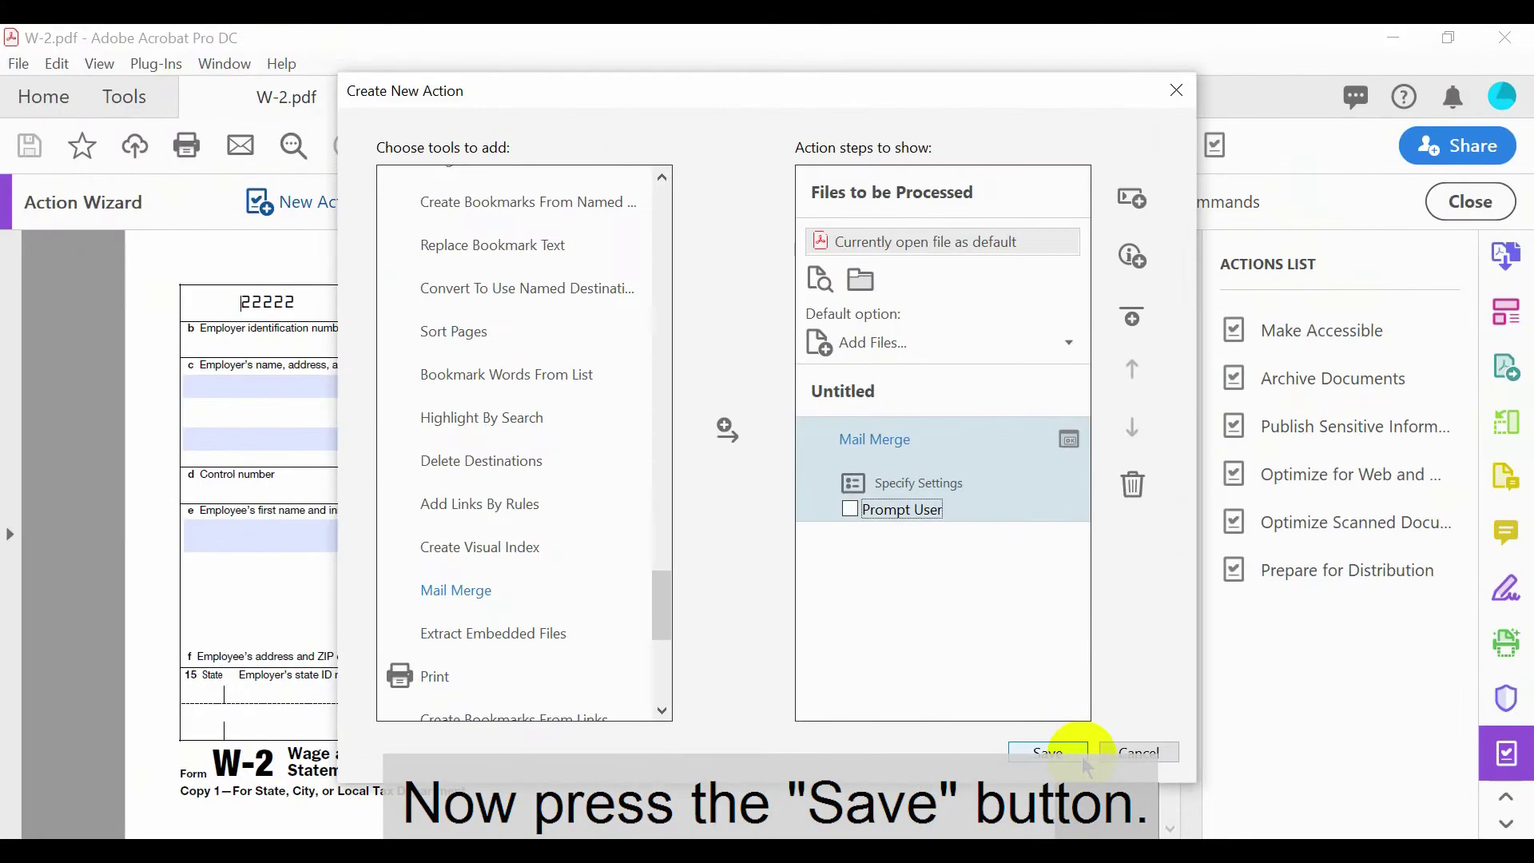
# Save the action as 'Mail Merge W2', described 'Running Mail Merge for W2 Form'.
pyautogui.click(1087, 765)
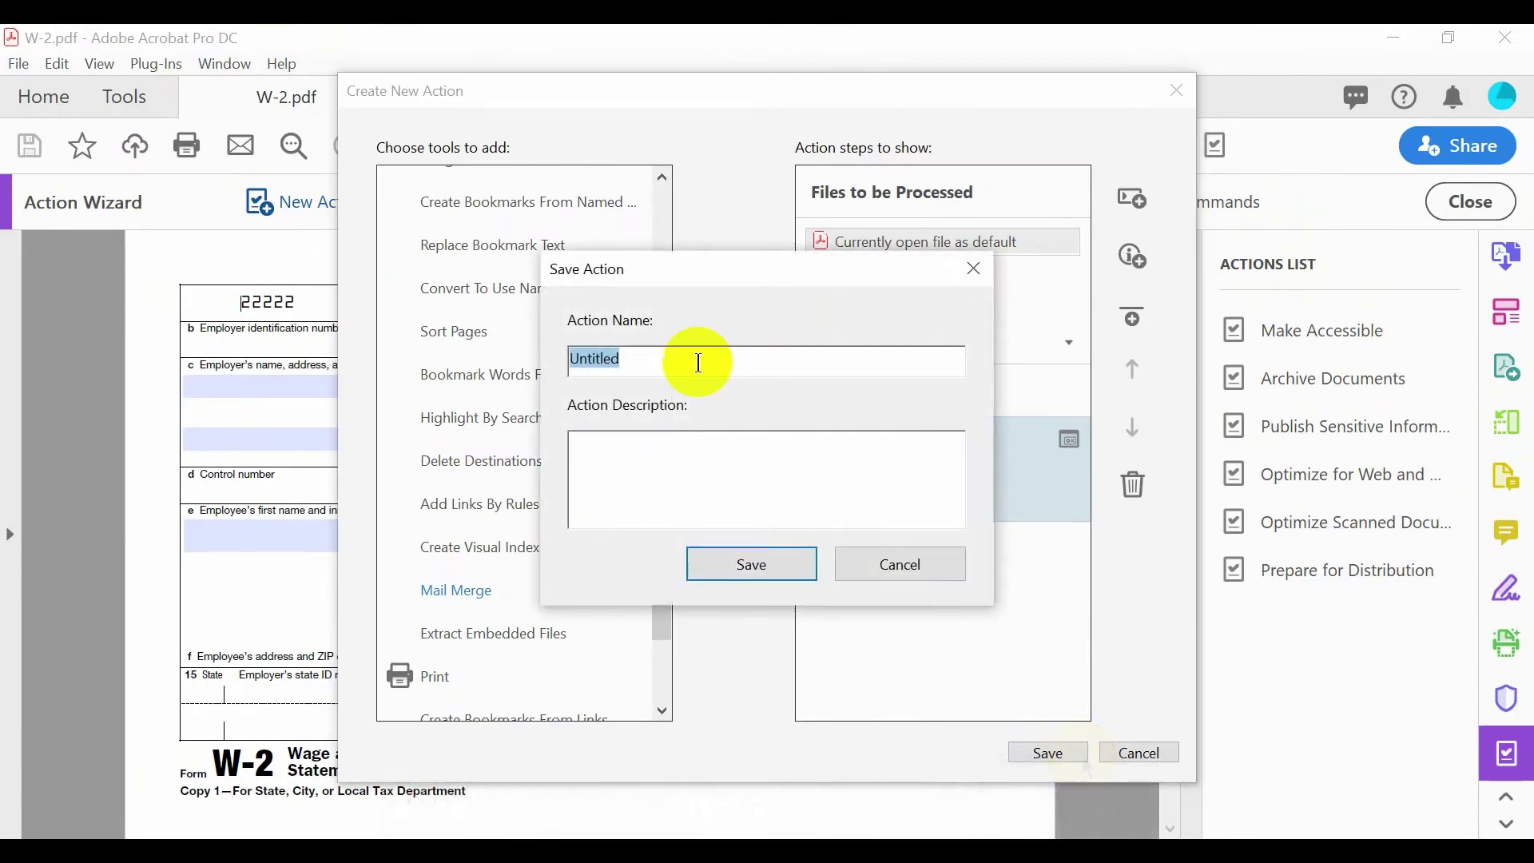
pyautogui.press('BackSpace')
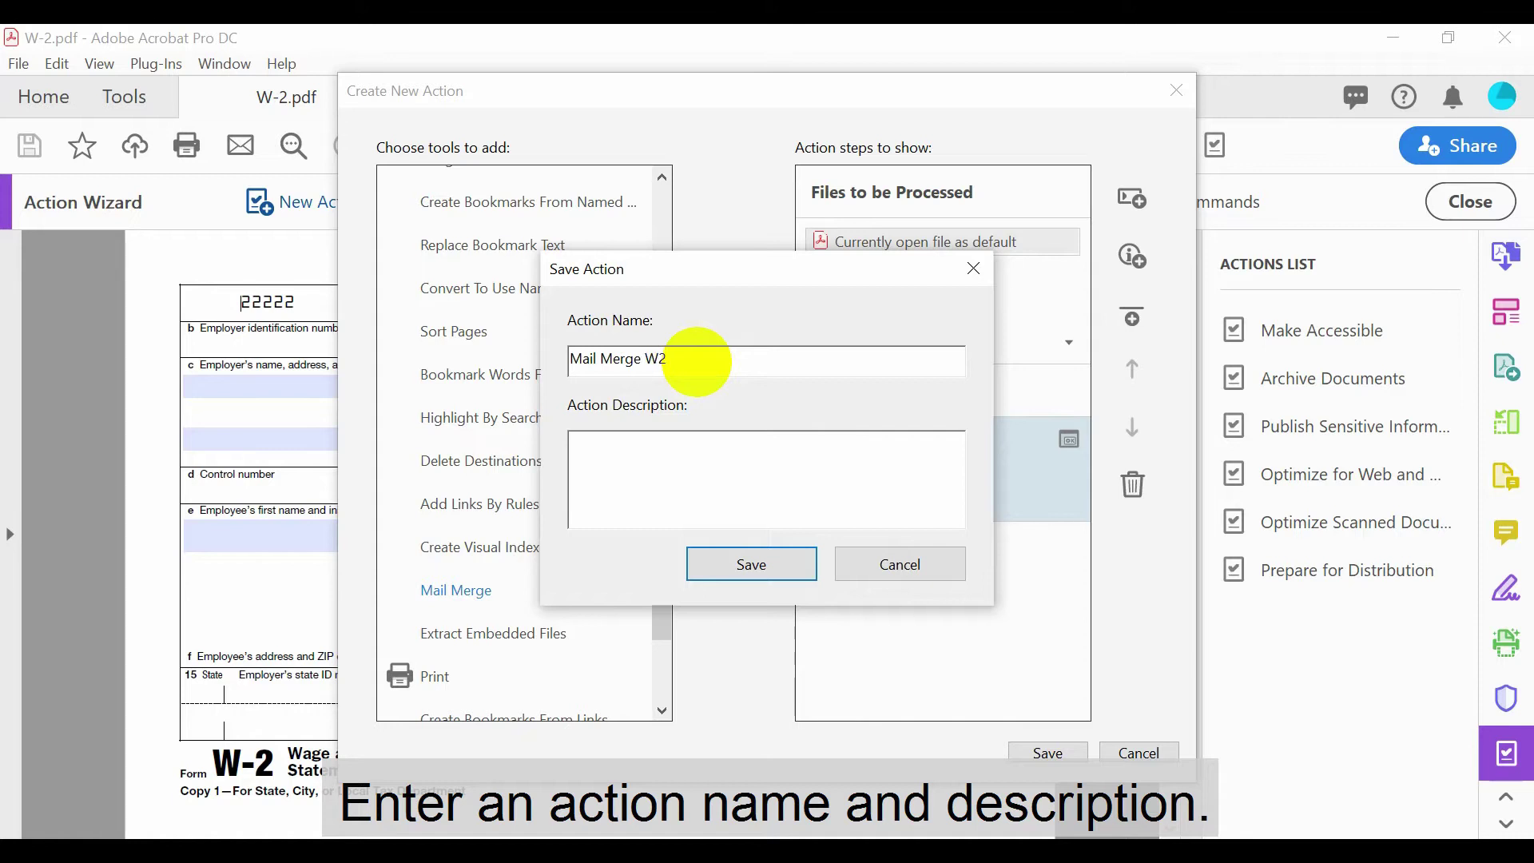
pyautogui.click(663, 455)
pyautogui.write('Running Mail Merge for W2')
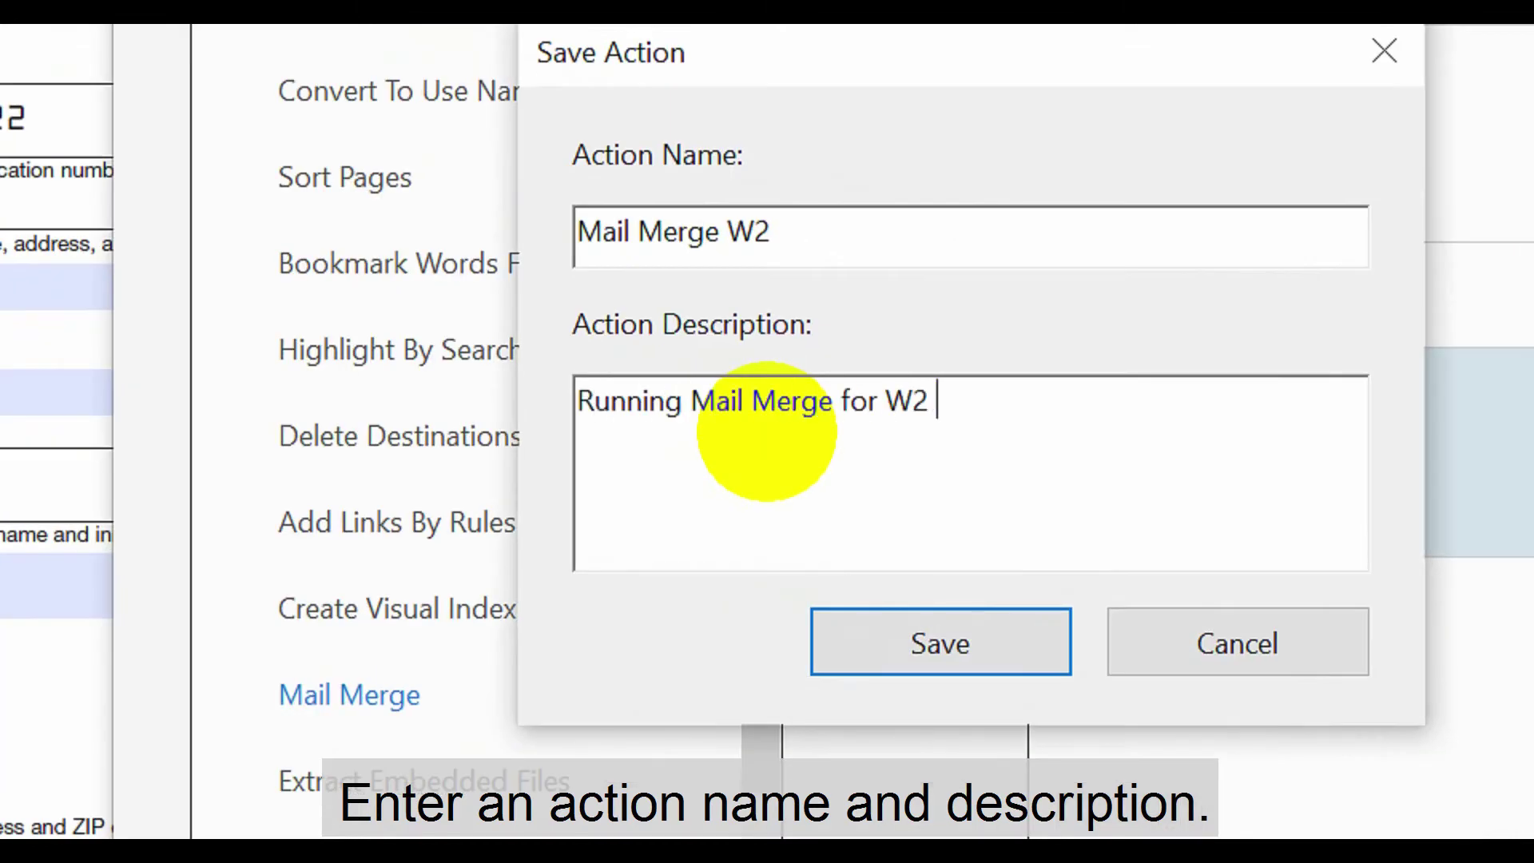
pyautogui.write('Form')
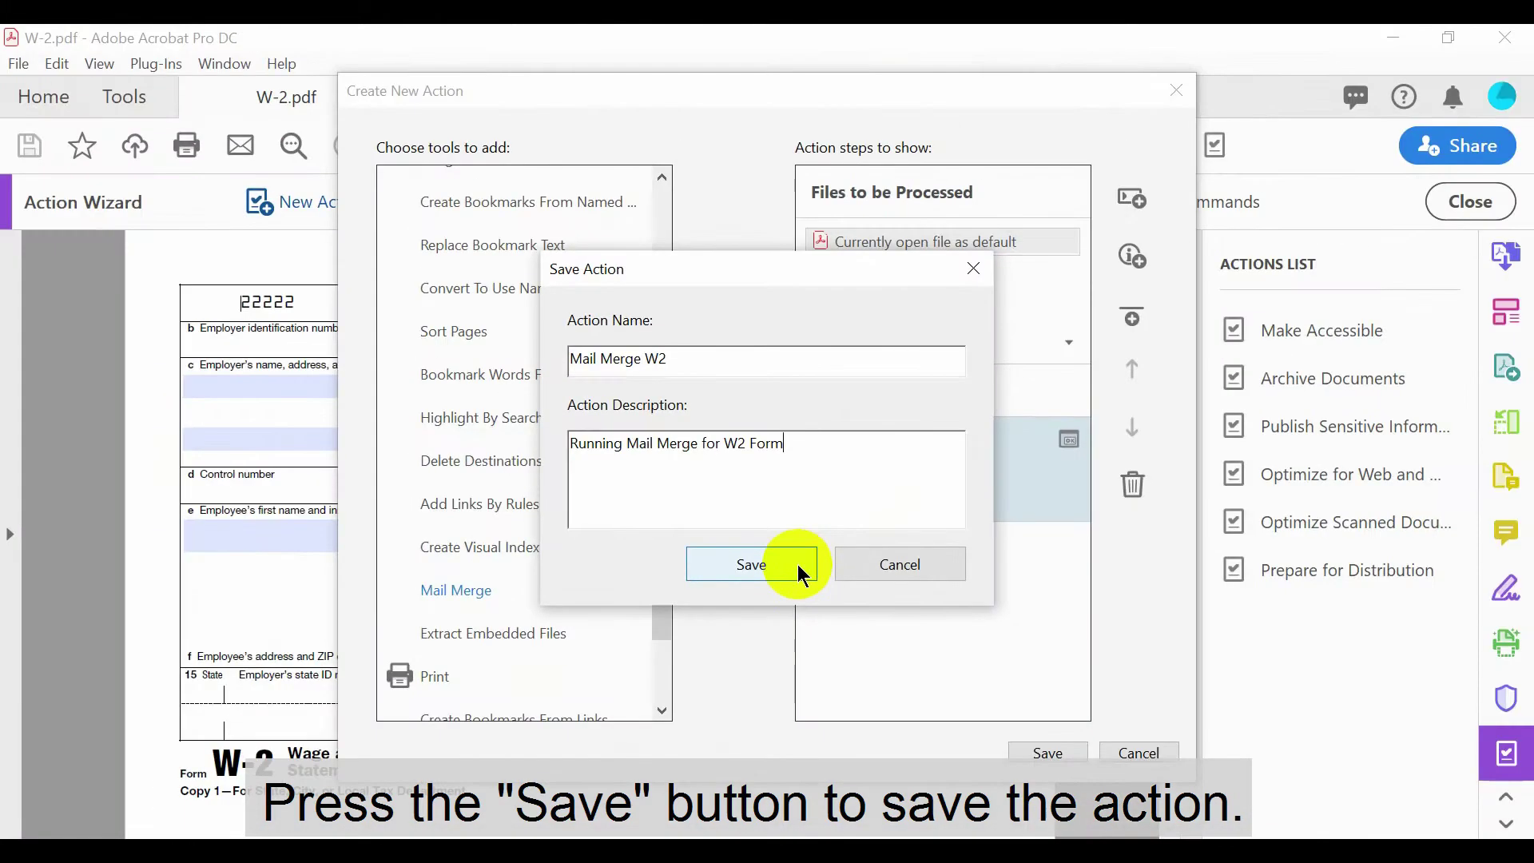
pyautogui.click(797, 564)
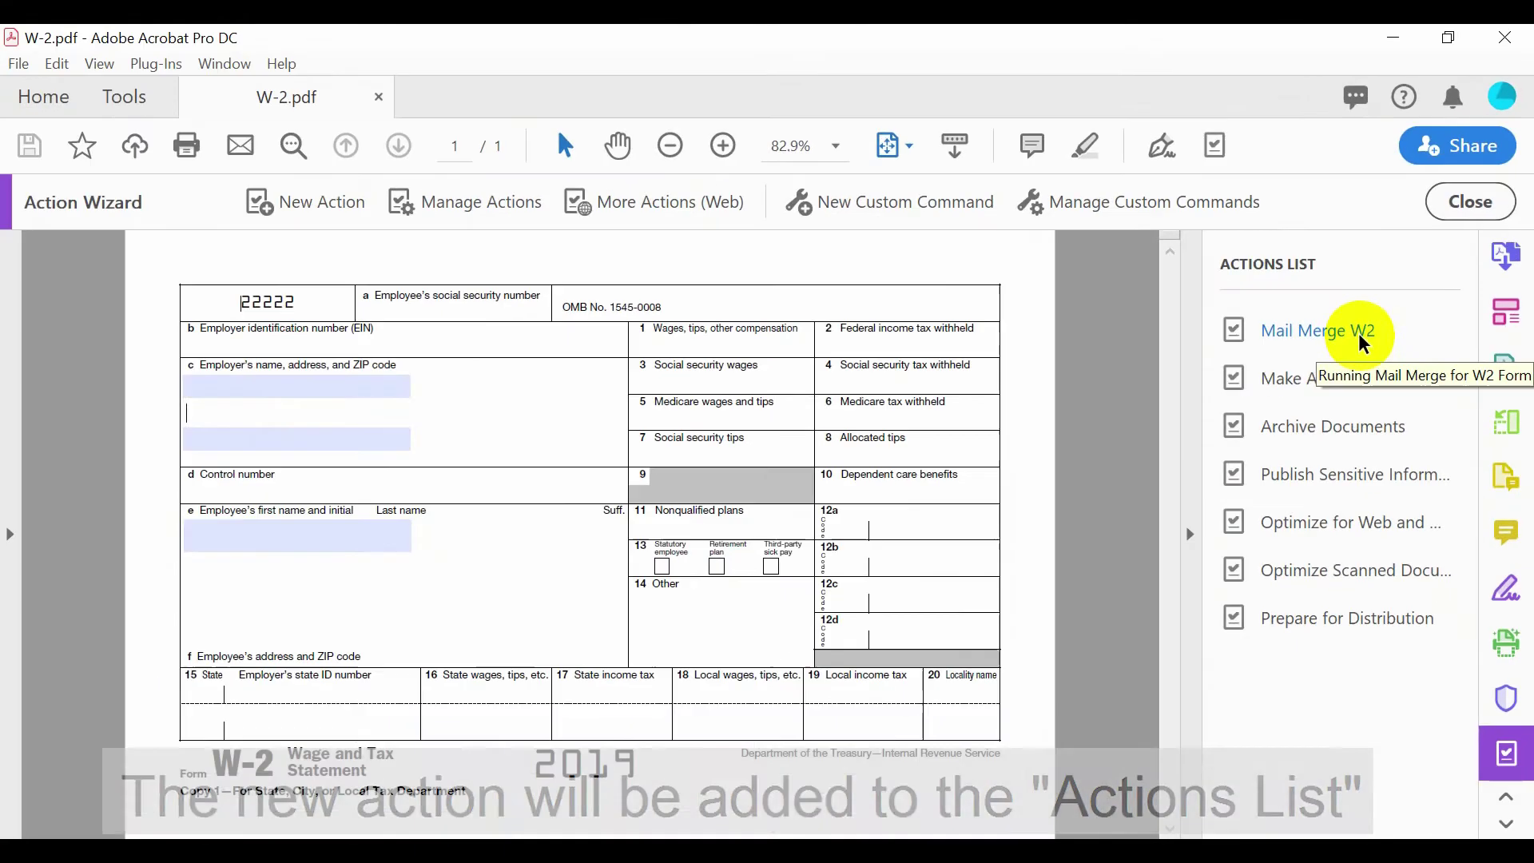
# Add W-2.pdf as the input file to Mail Merge W2 and start the action.
pyautogui.click(1365, 346)
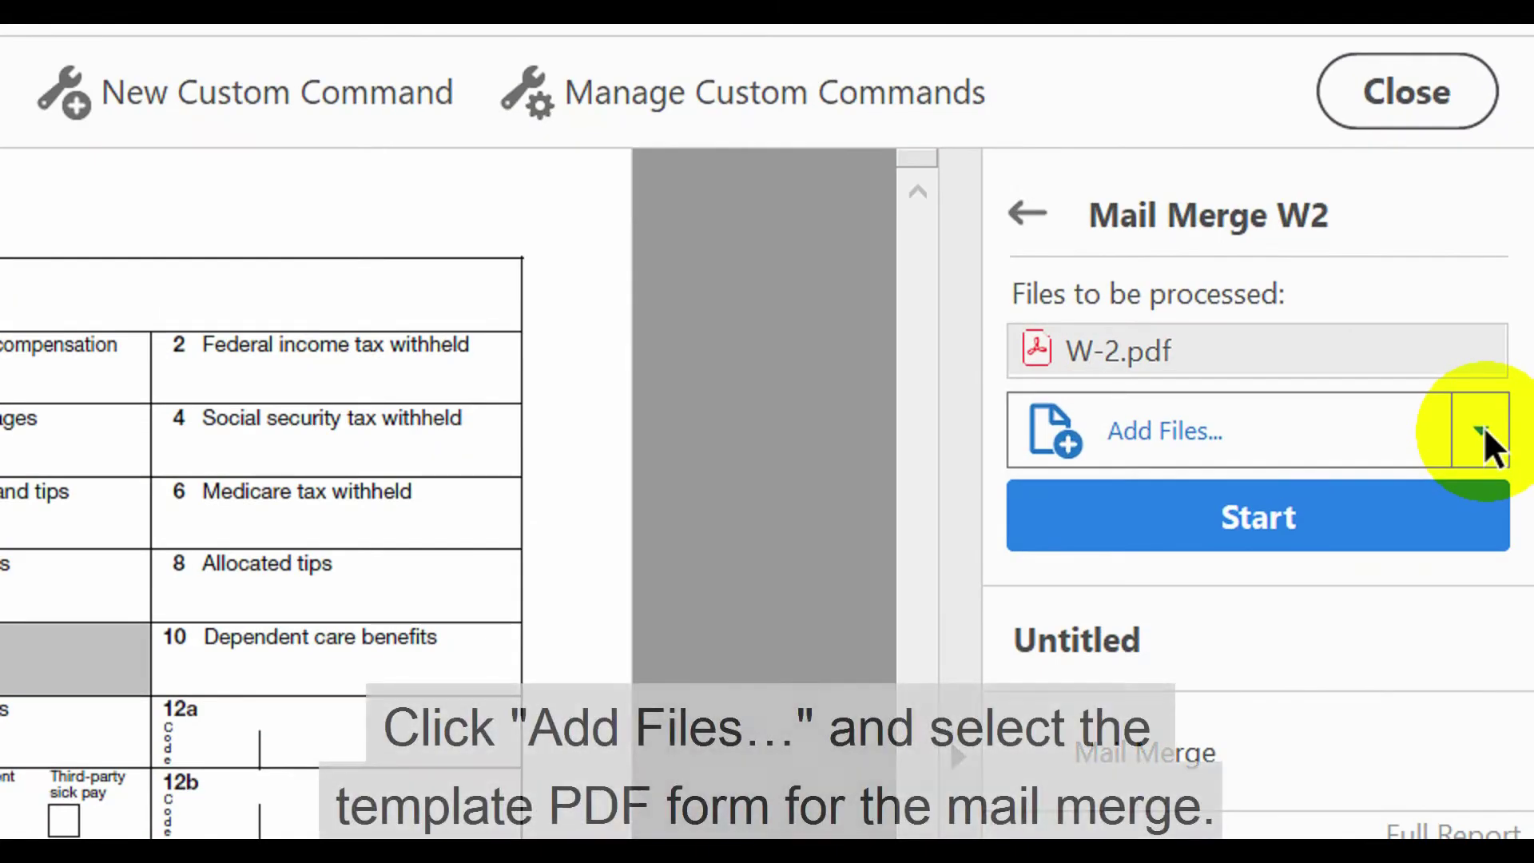
pyautogui.click(1509, 372)
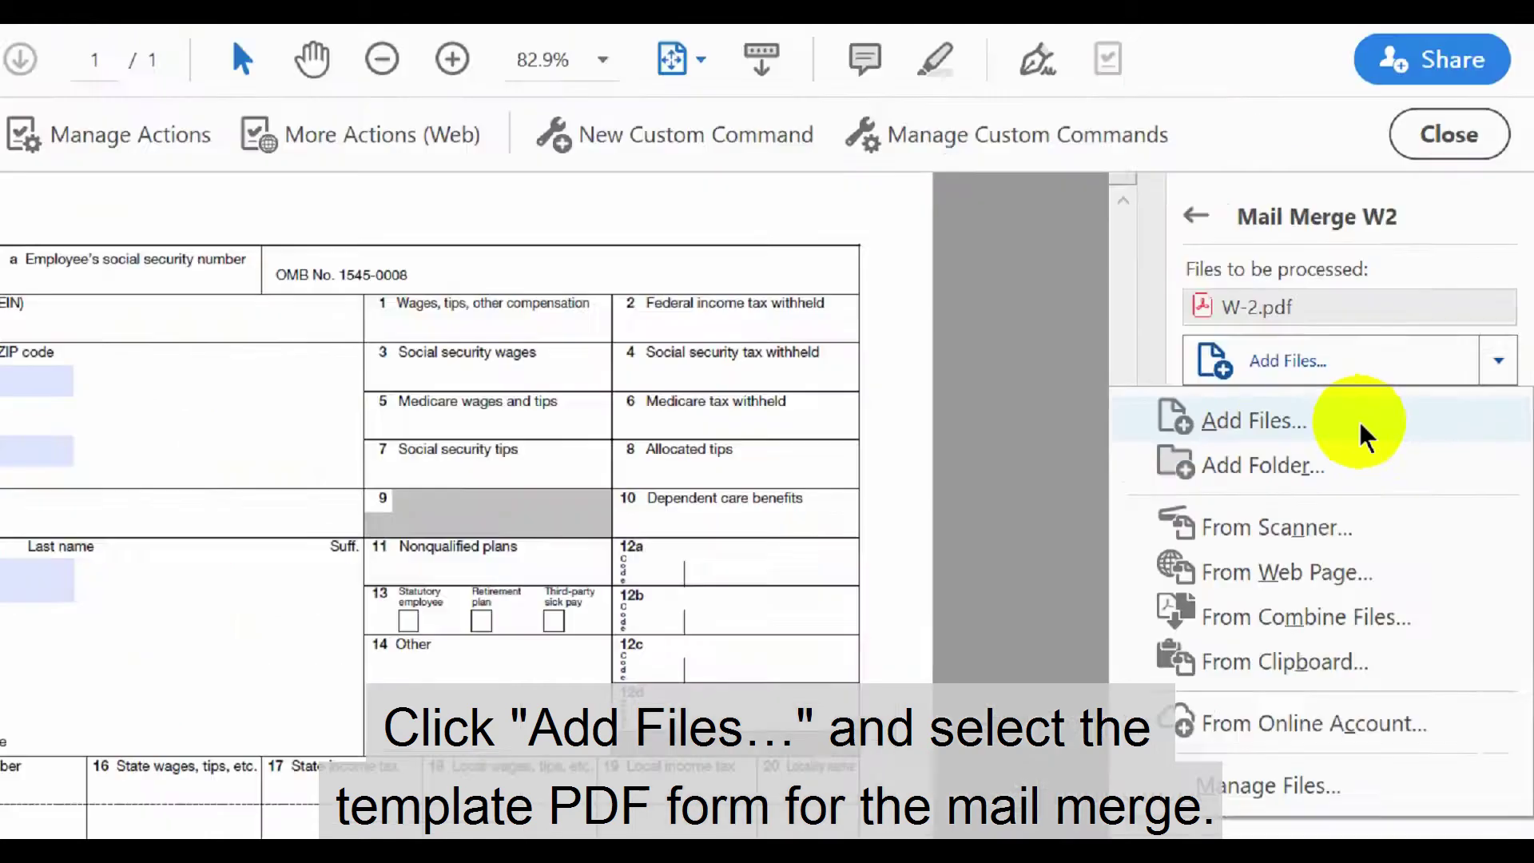
pyautogui.click(1358, 419)
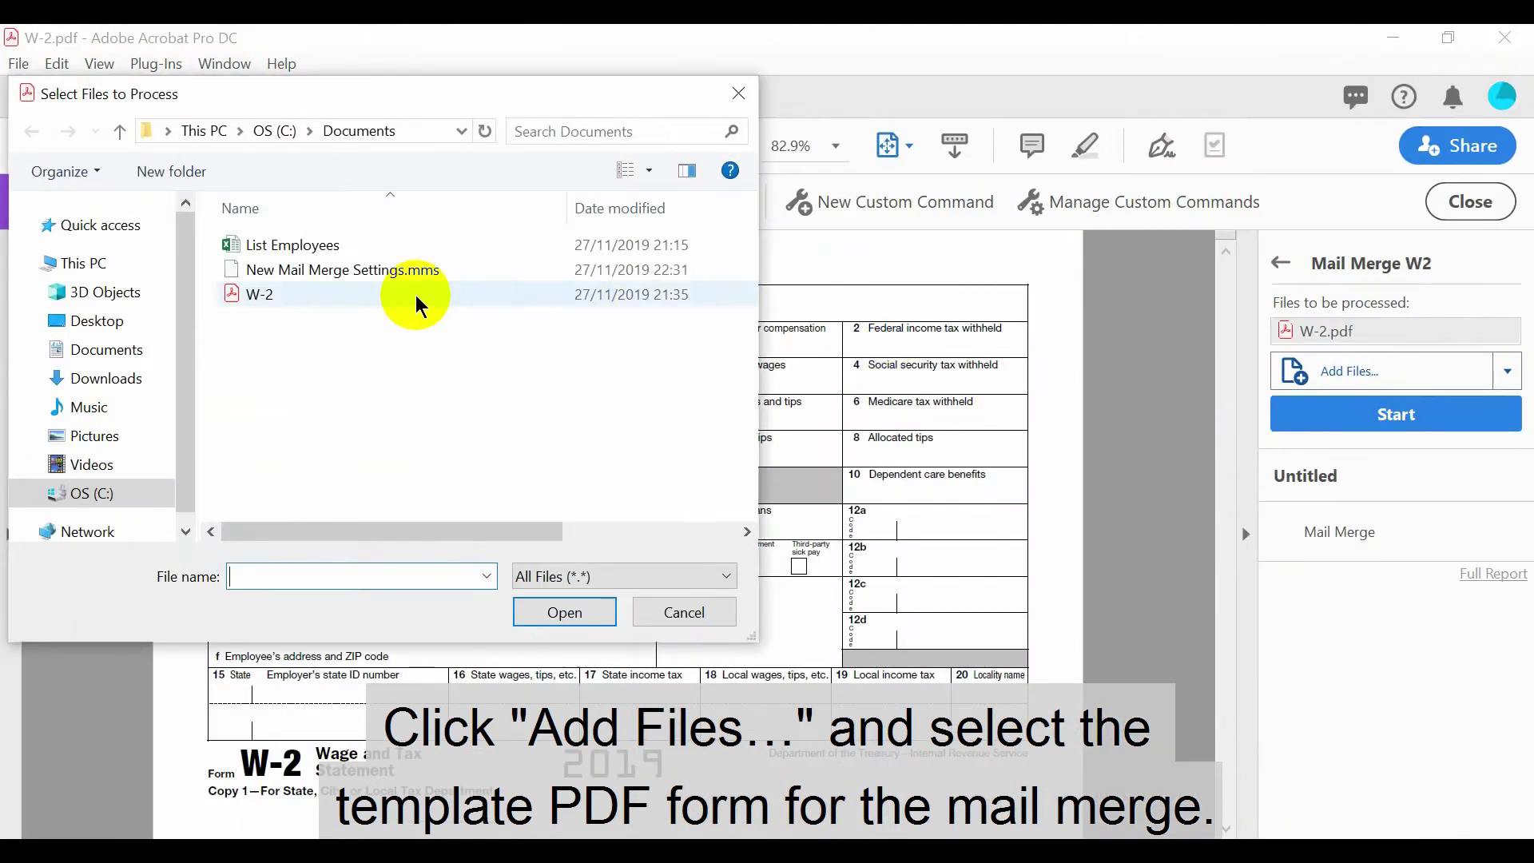
pyautogui.click(417, 302)
pyautogui.click(581, 621)
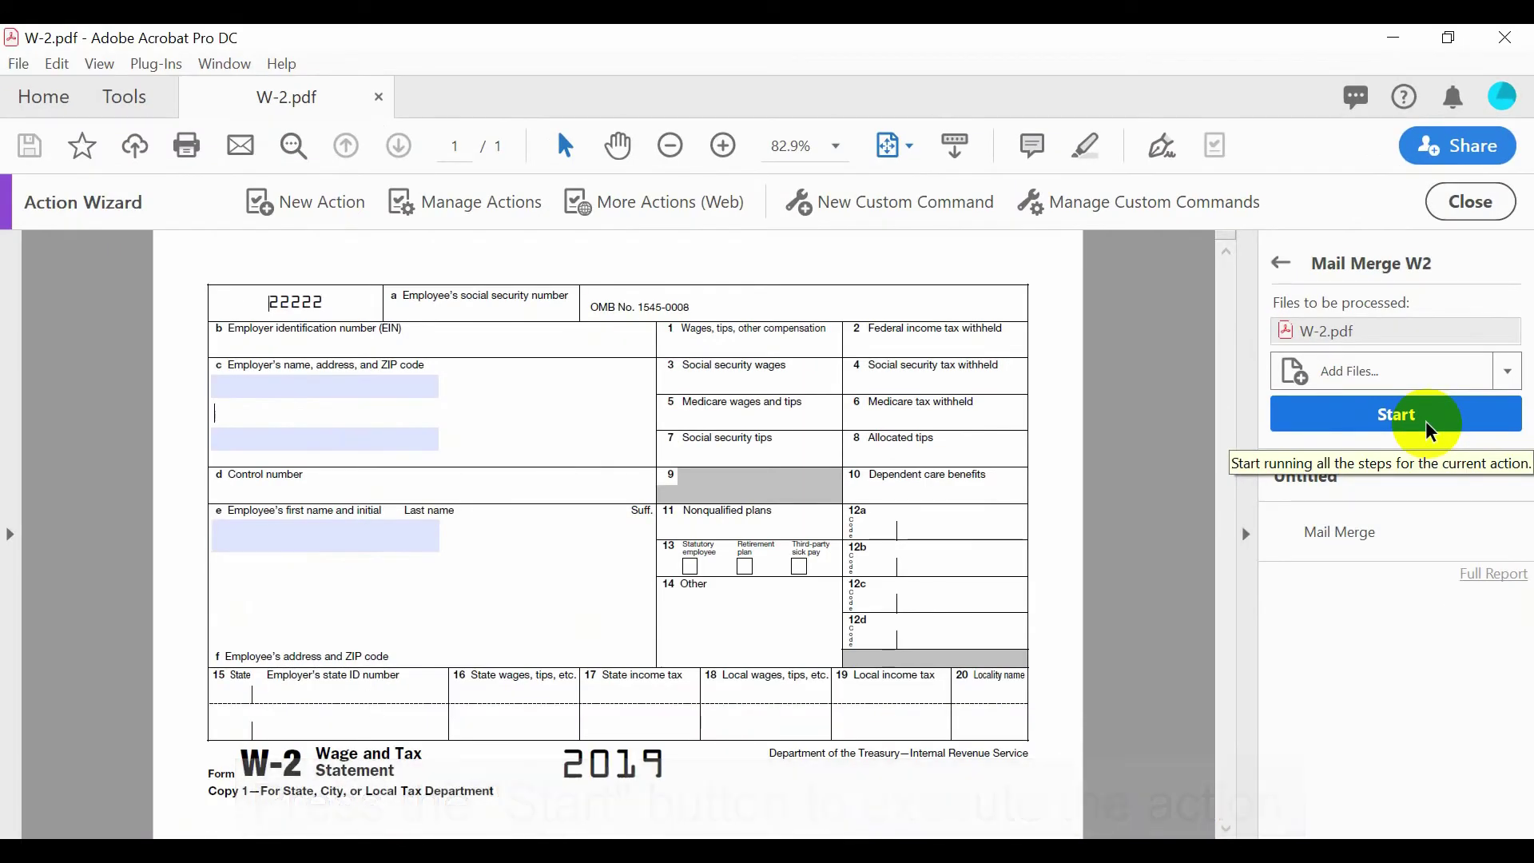
pyautogui.click(1427, 423)
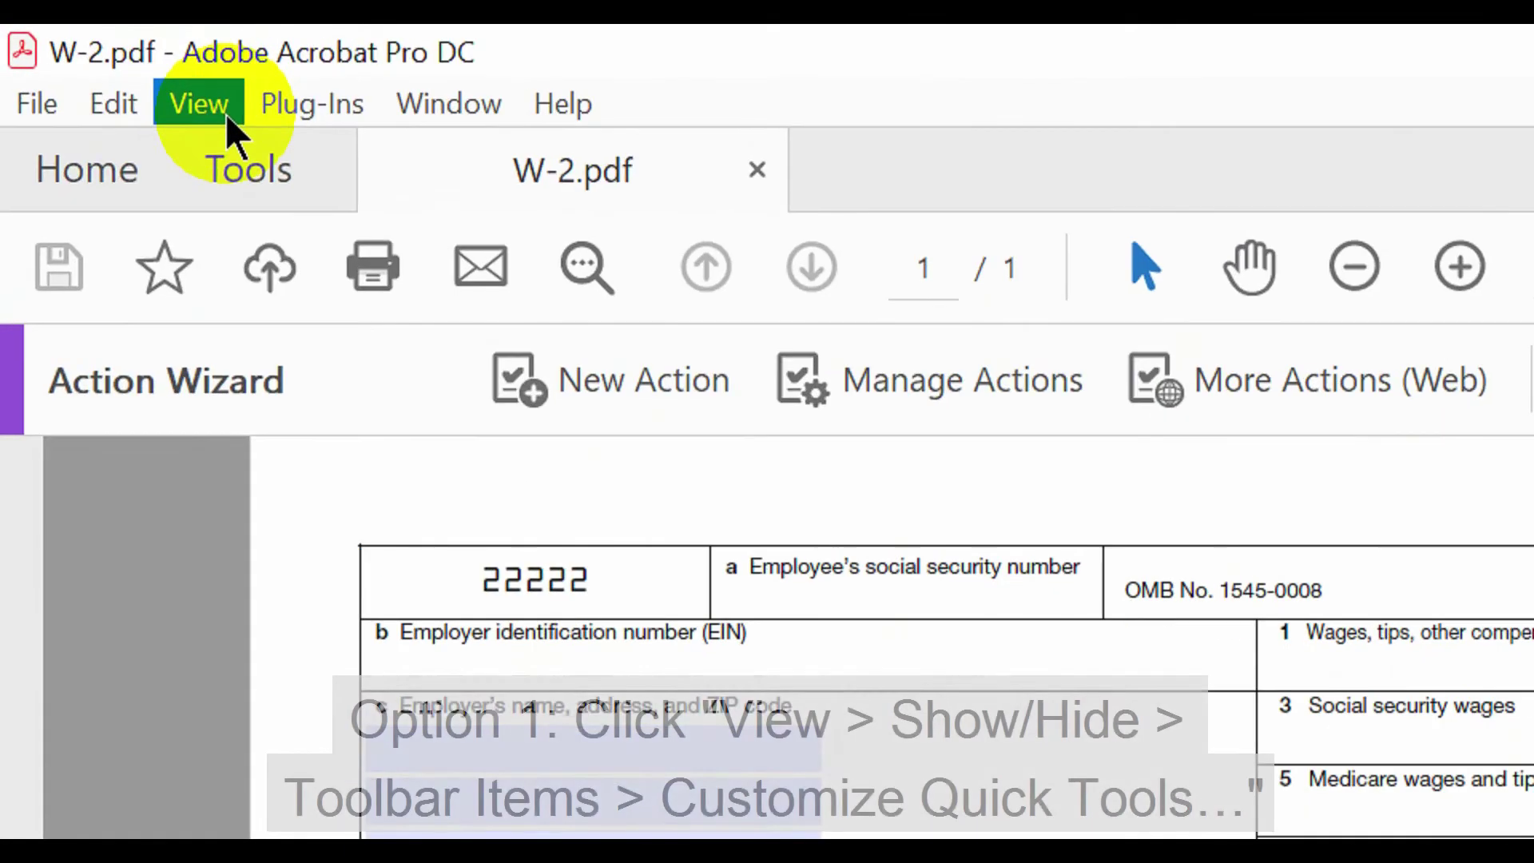
# In Customize Quick Tools, add Action Wizard's Mail Merge W2 to the toolbar and save.
pyautogui.click(114, 70)
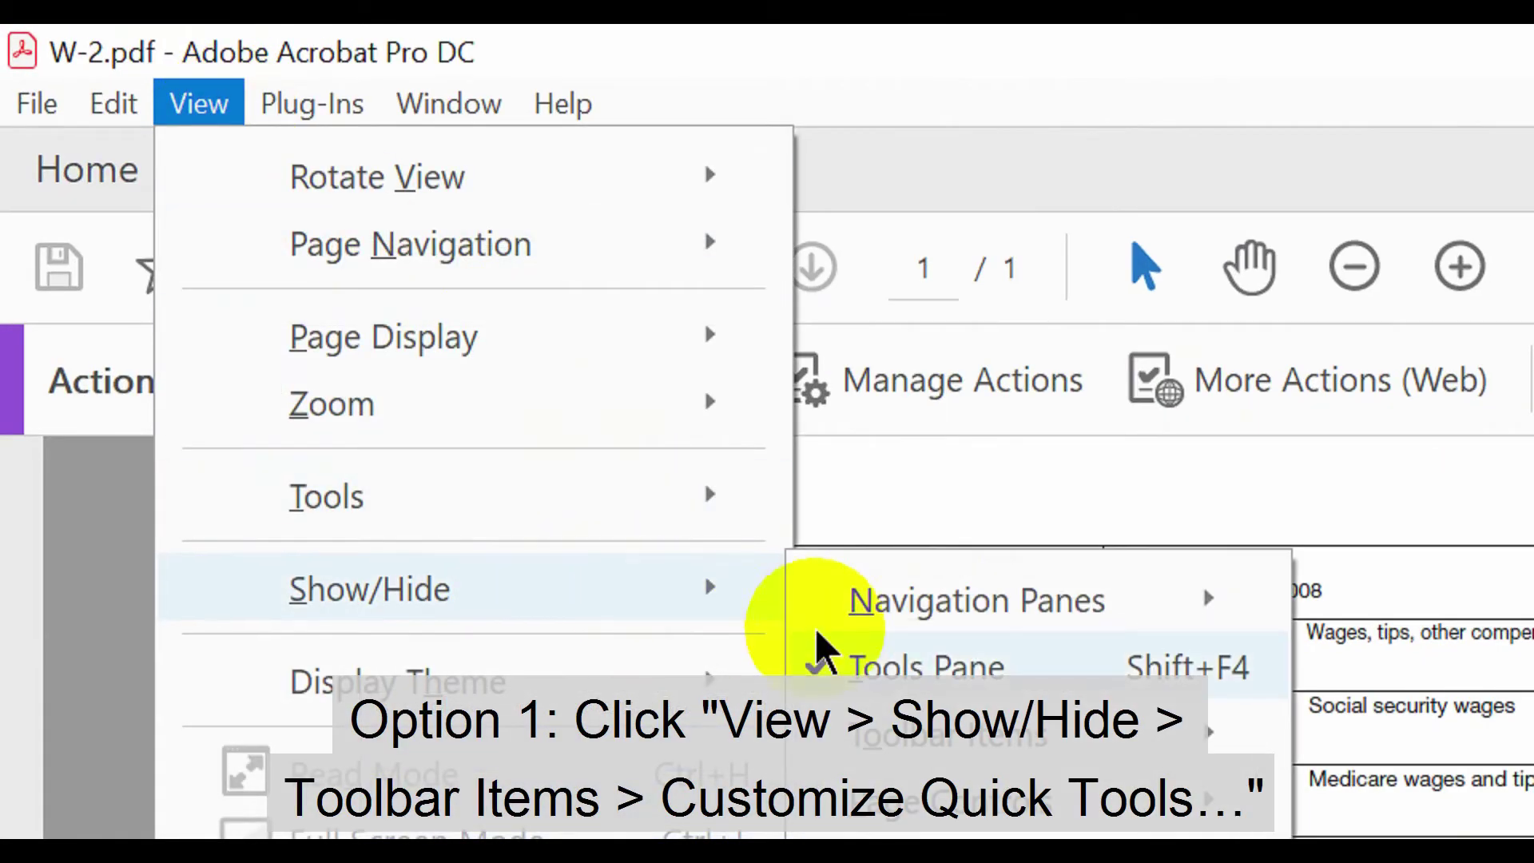
pyautogui.moveTo(184, 307)
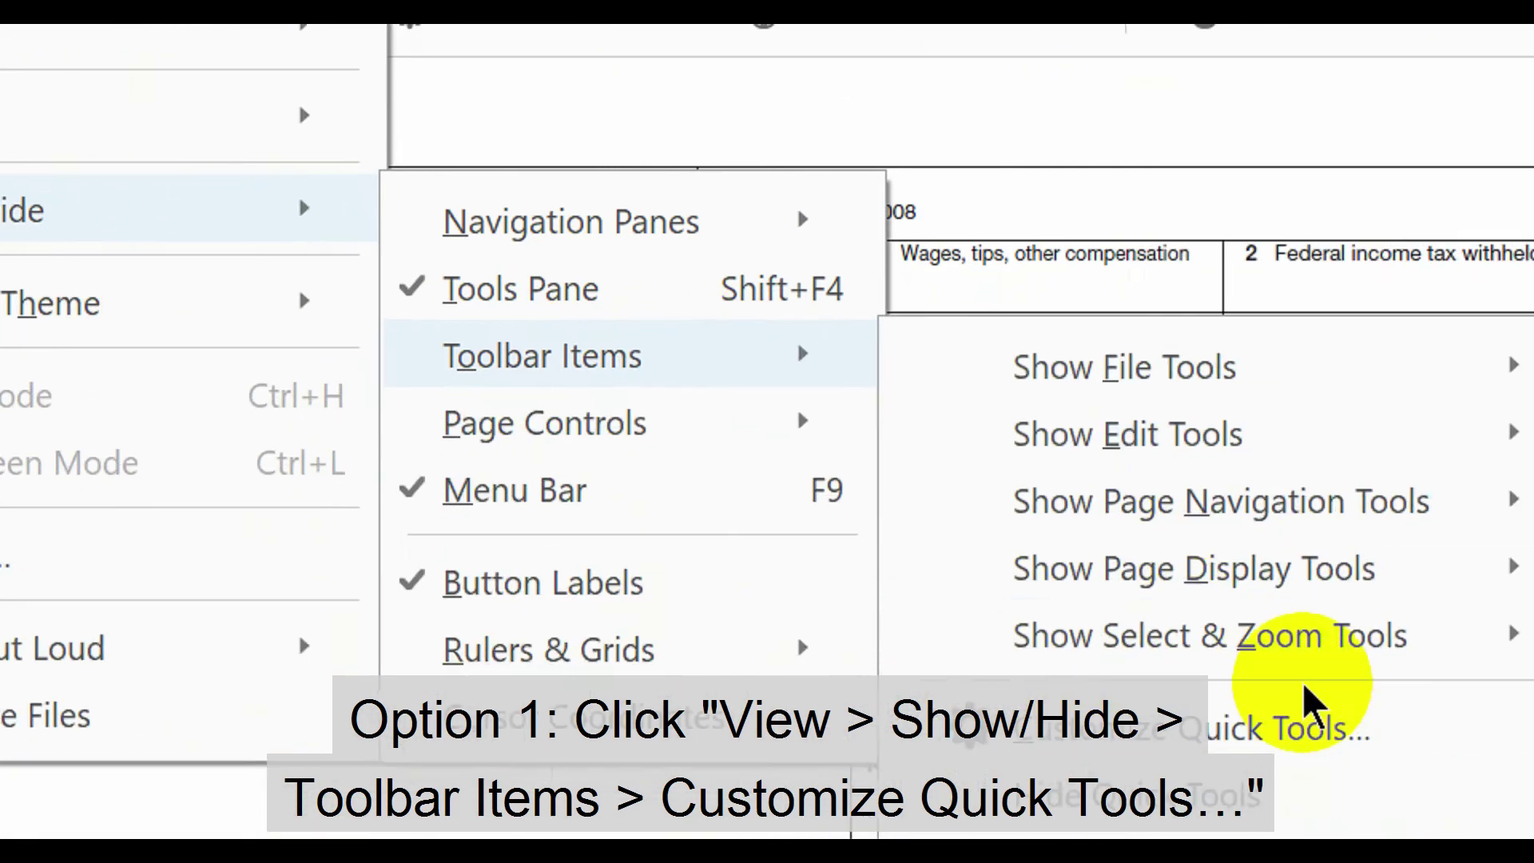
pyautogui.moveTo(474, 379)
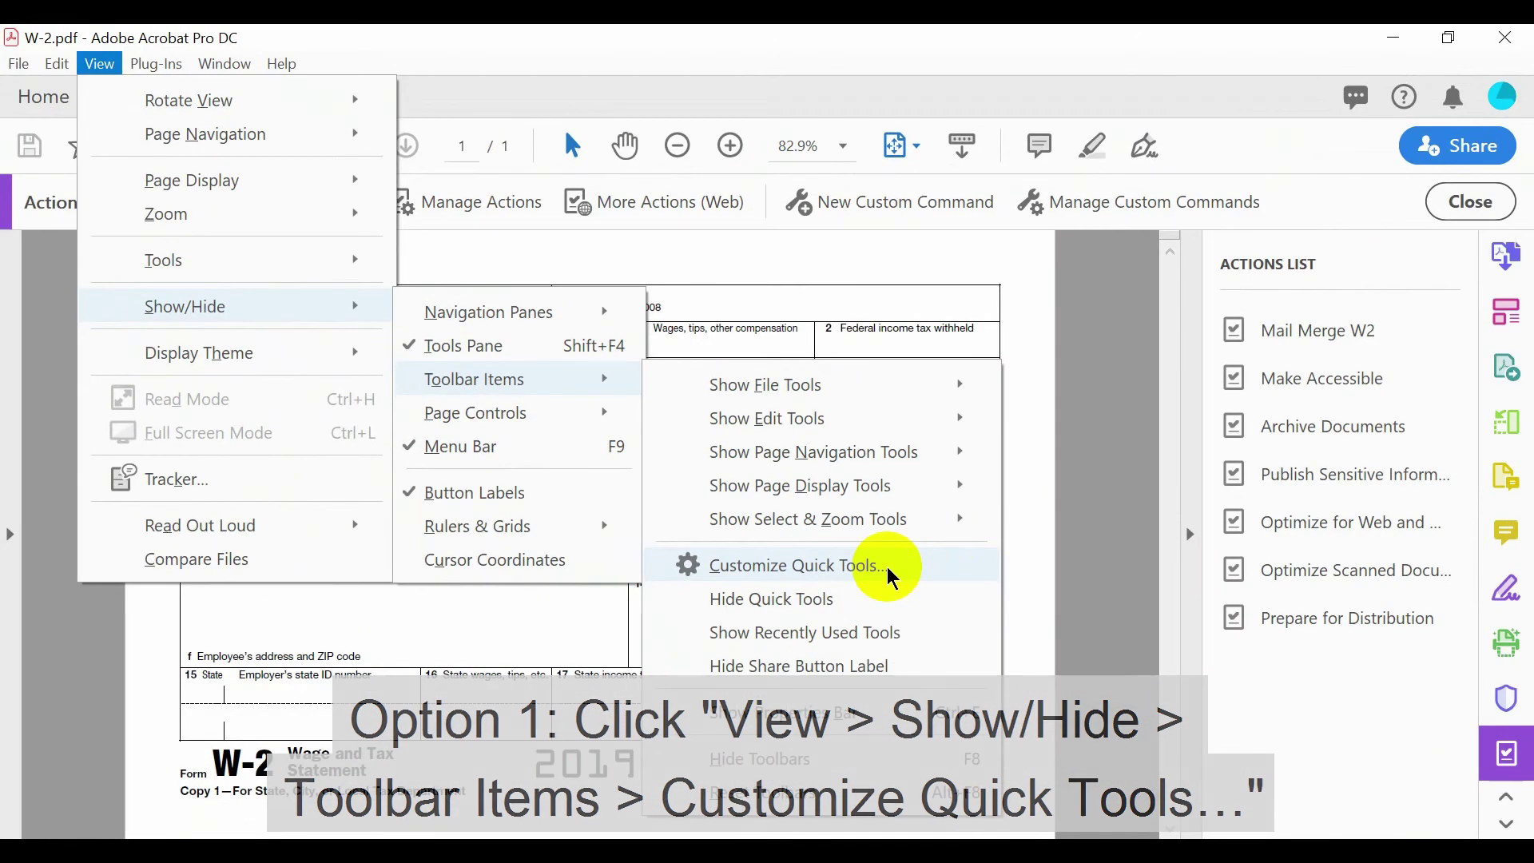
pyautogui.click(887, 573)
pyautogui.moveTo(1065, 414); pyautogui.dragTo(1084, 589)
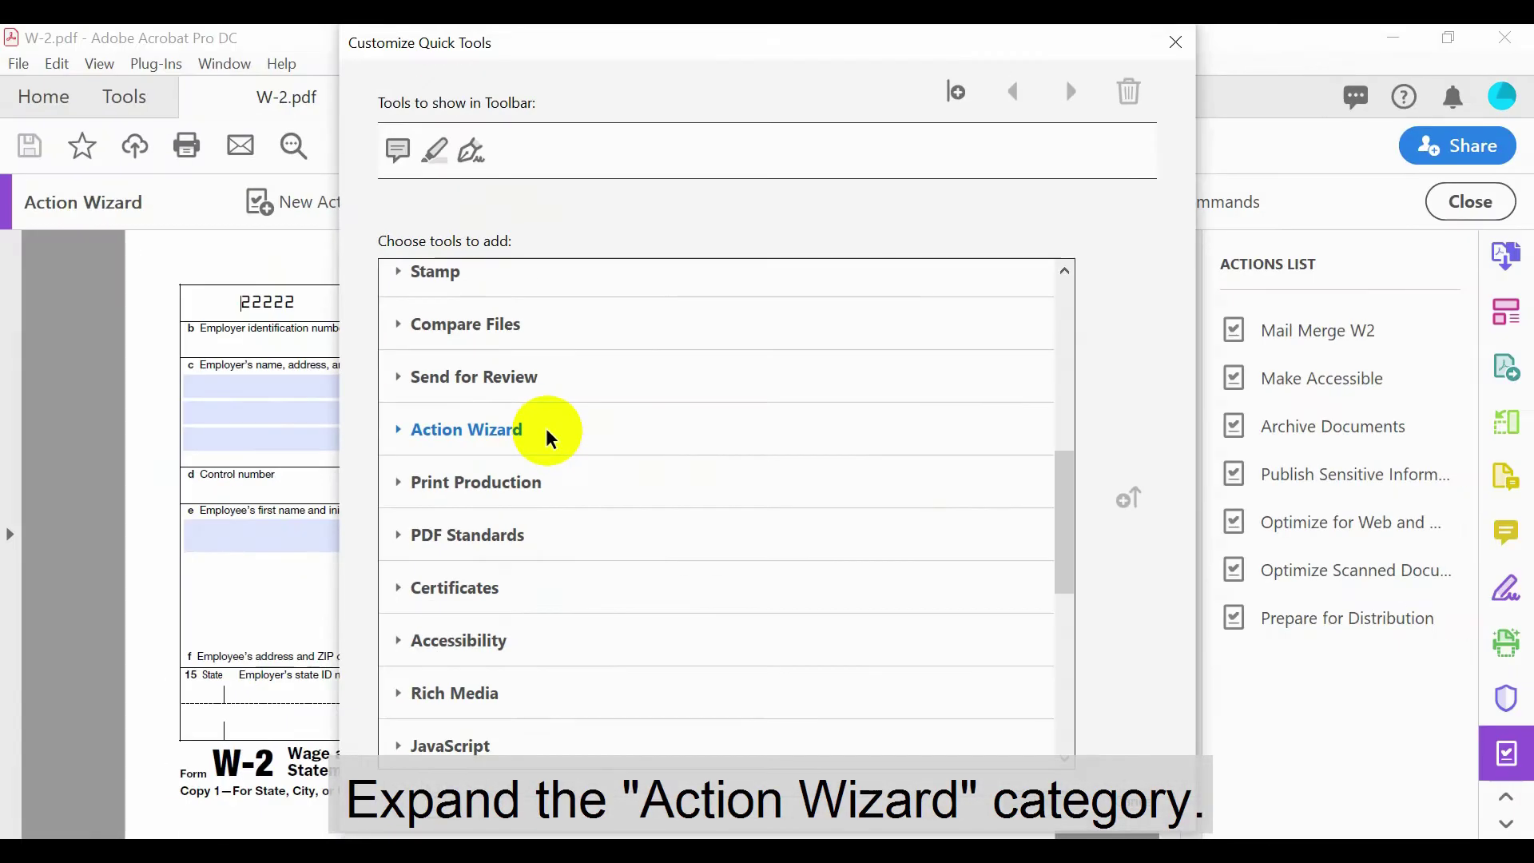
pyautogui.click(547, 431)
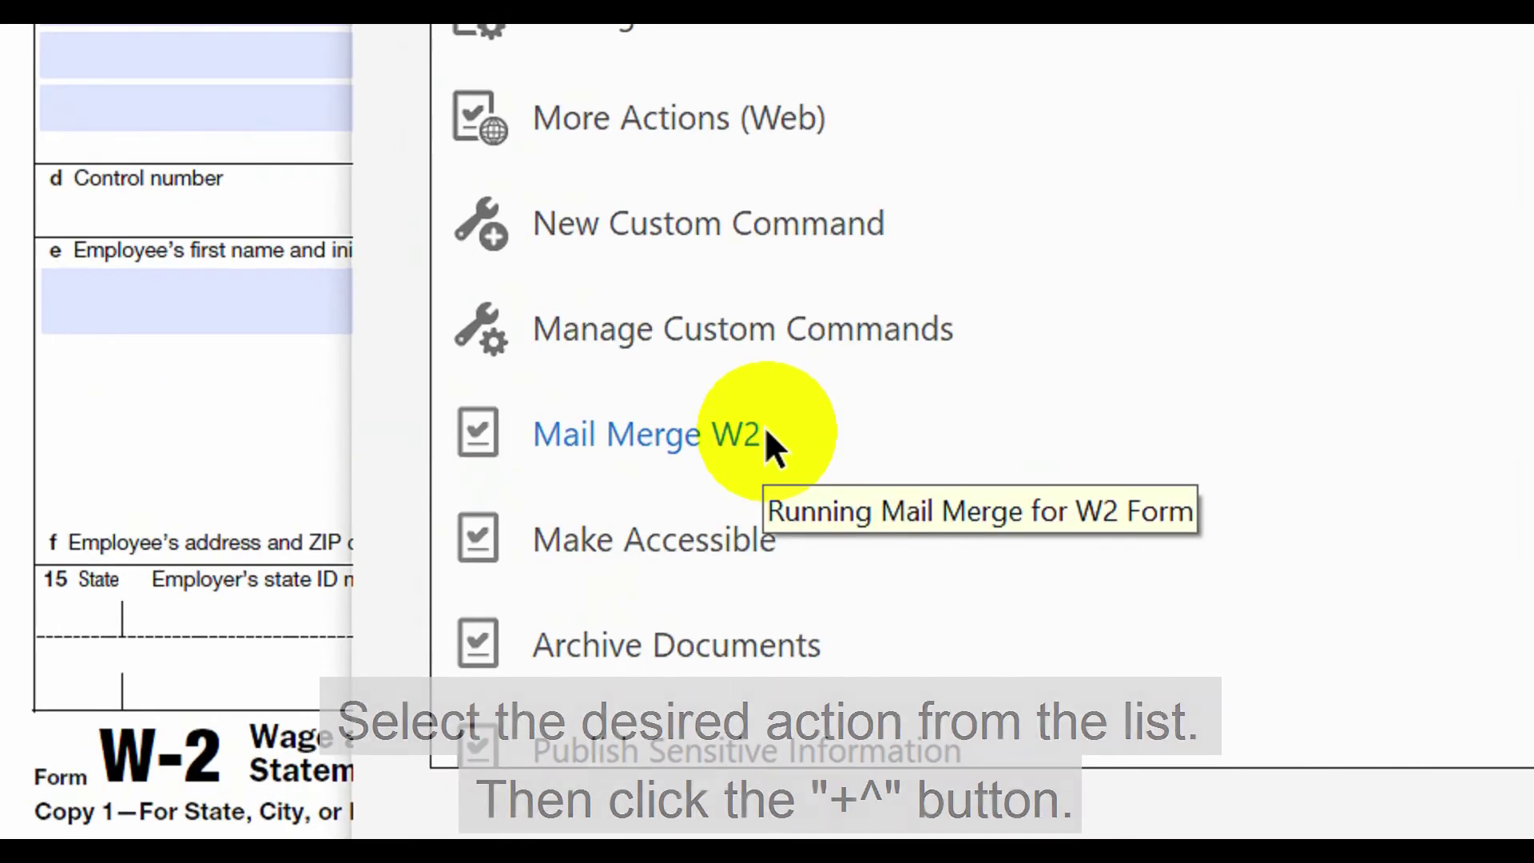
pyautogui.click(535, 602)
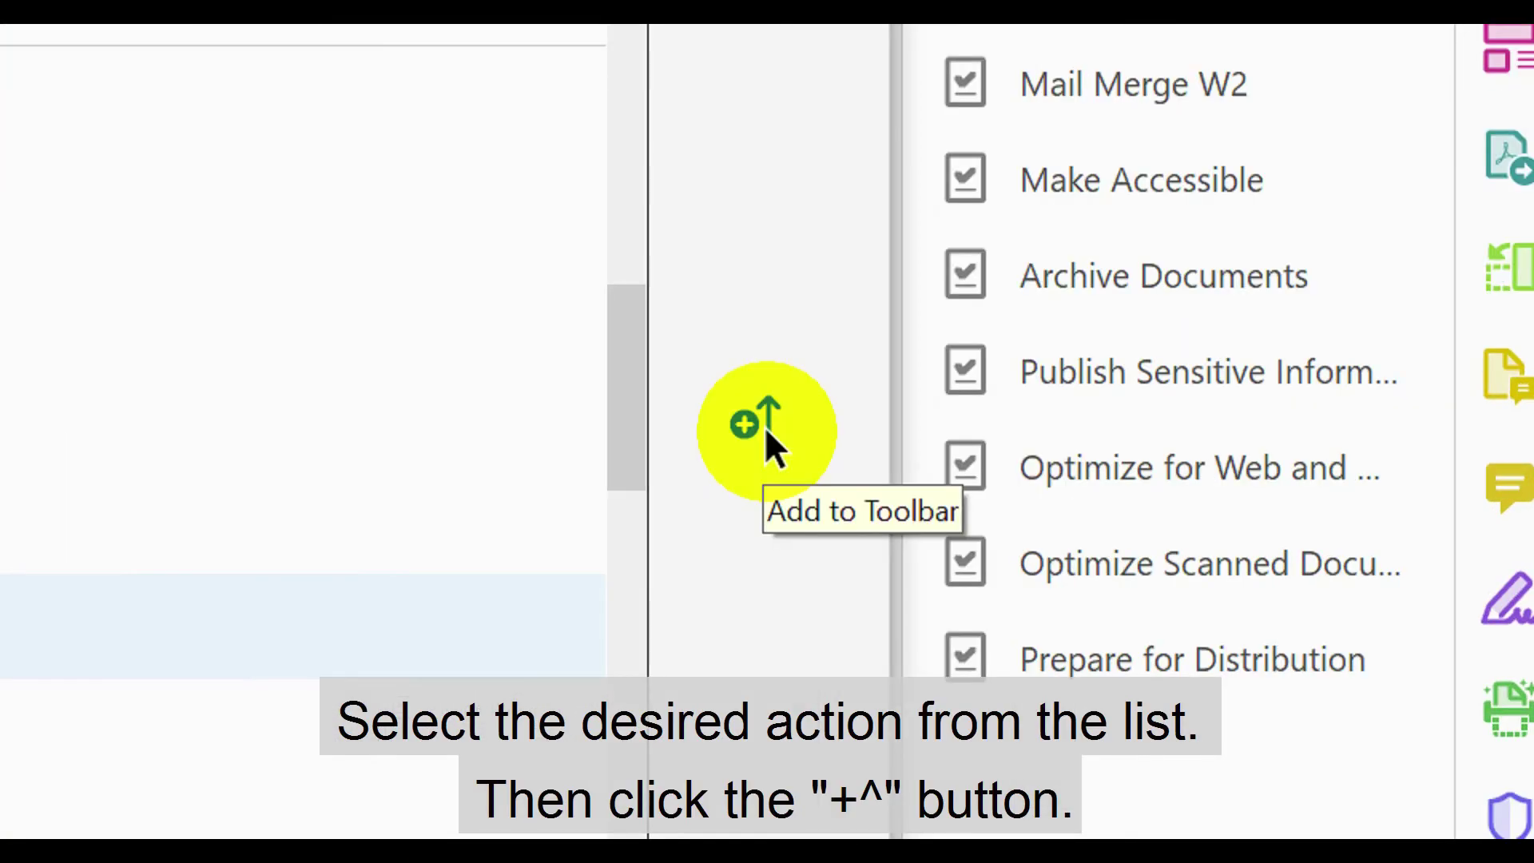
pyautogui.click(1129, 499)
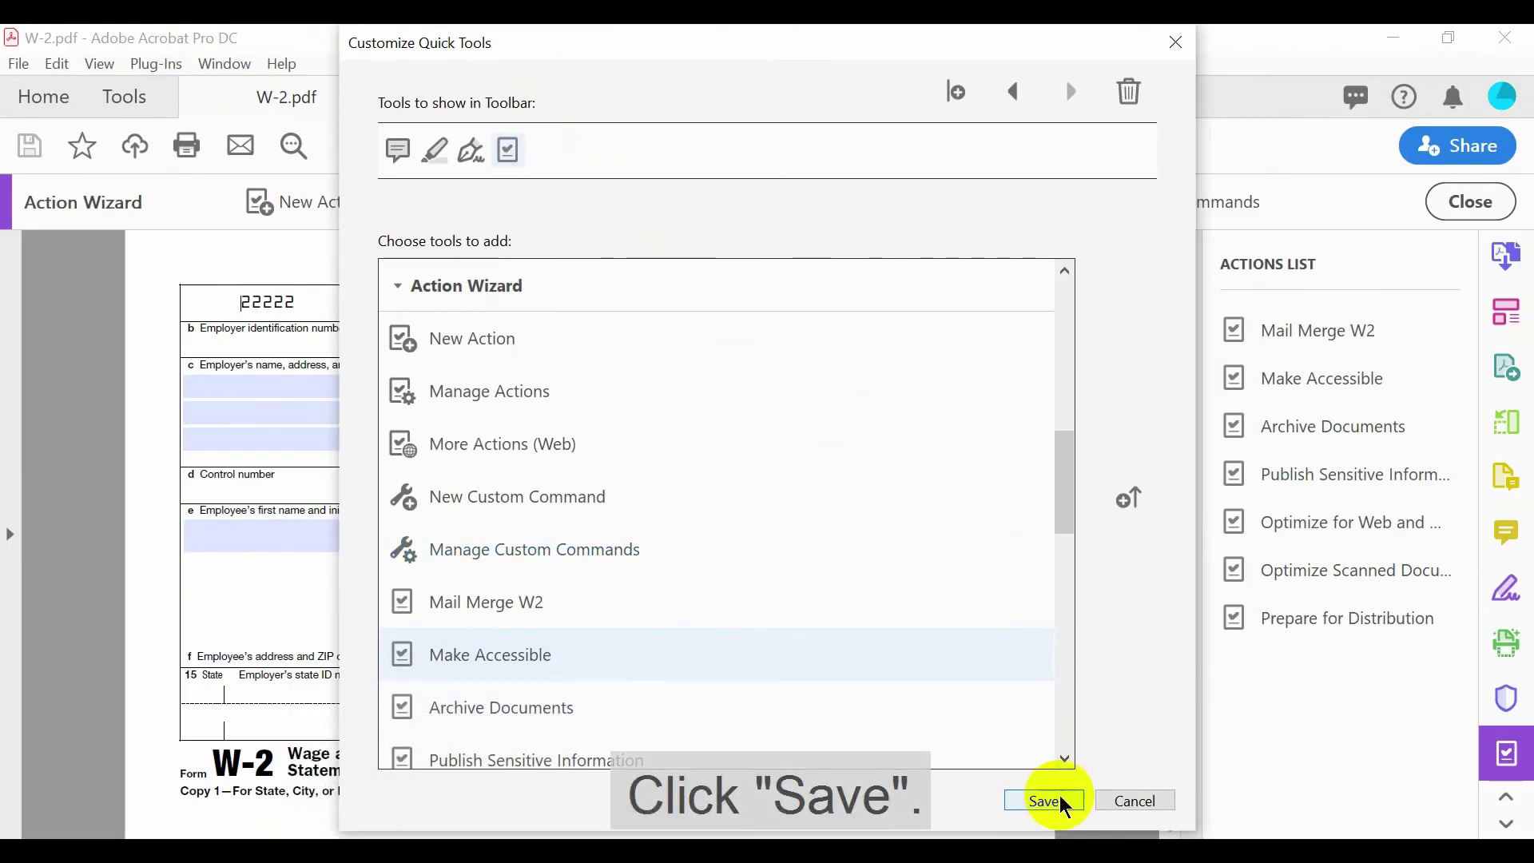
pyautogui.click(1059, 801)
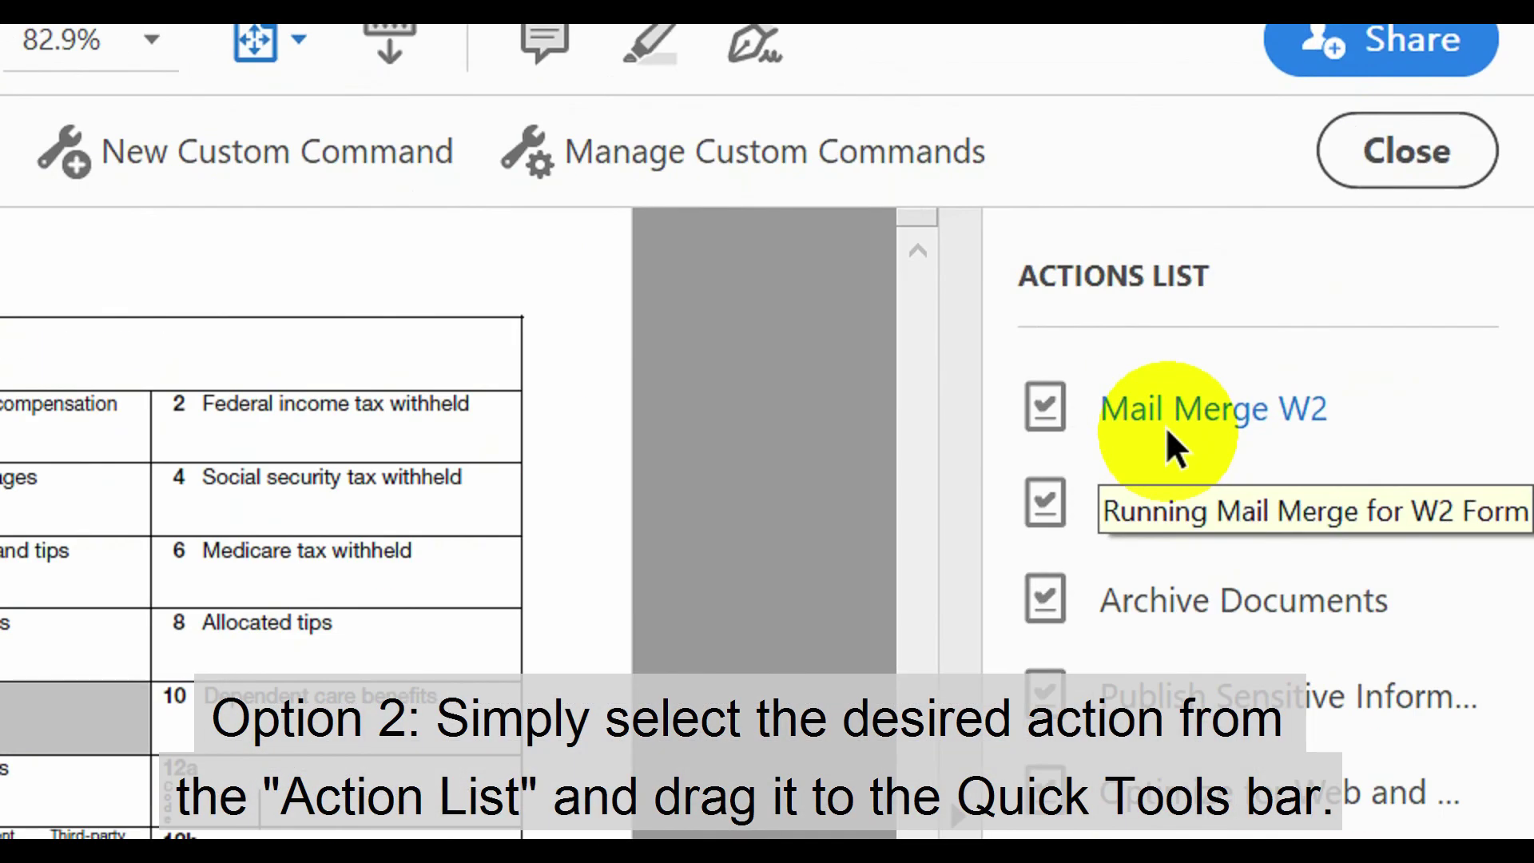
# Drag Mail Merge W2 from the Actions List onto the Quick Tools bar.
pyautogui.moveTo(1350, 339); pyautogui.dragTo(1254, 222)
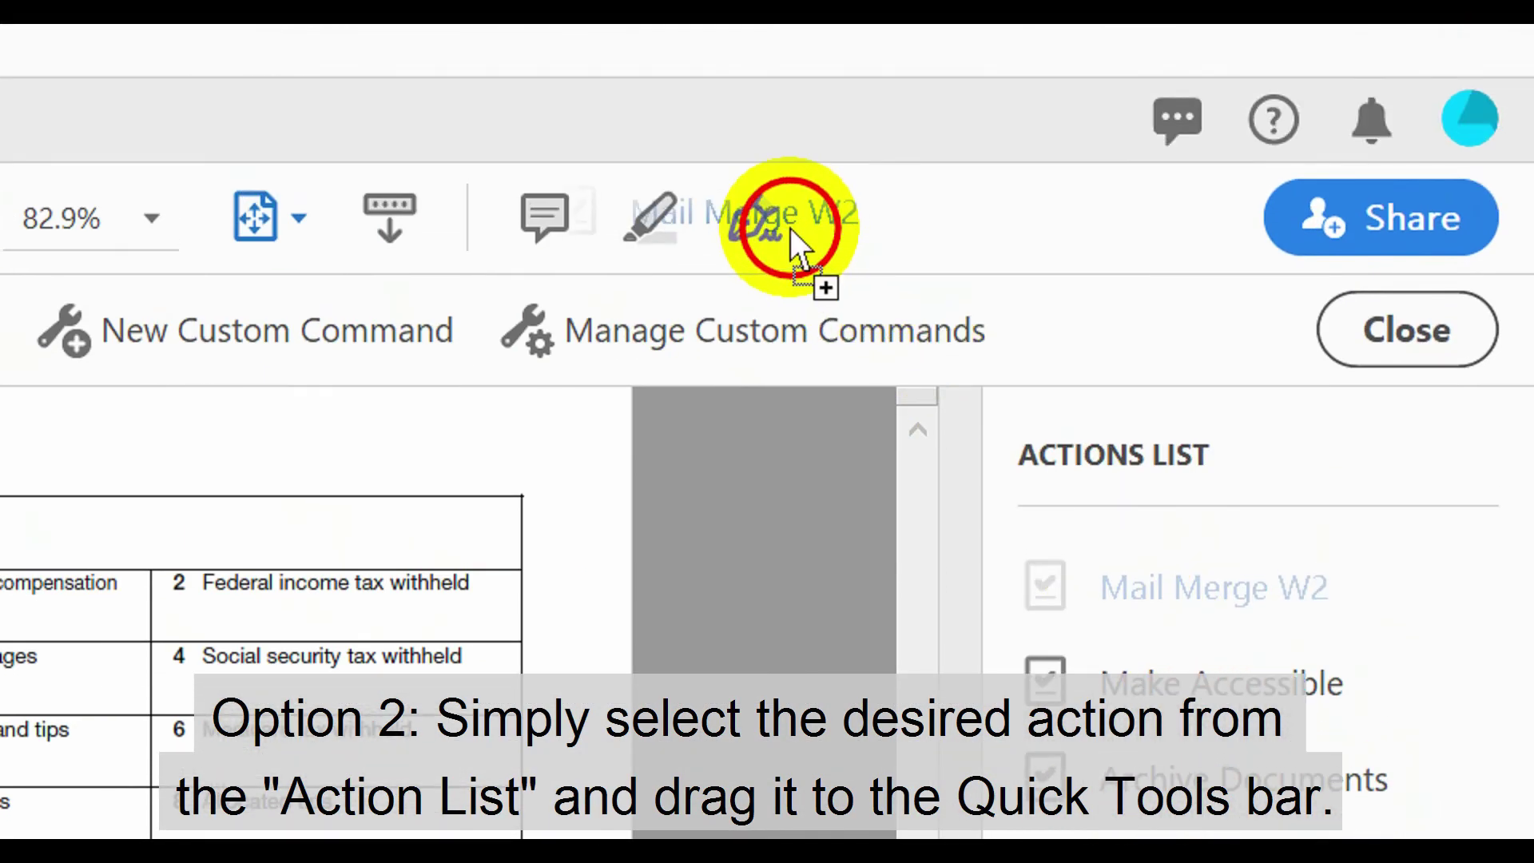
pyautogui.moveTo(968, 201); pyautogui.dragTo(786, 223)
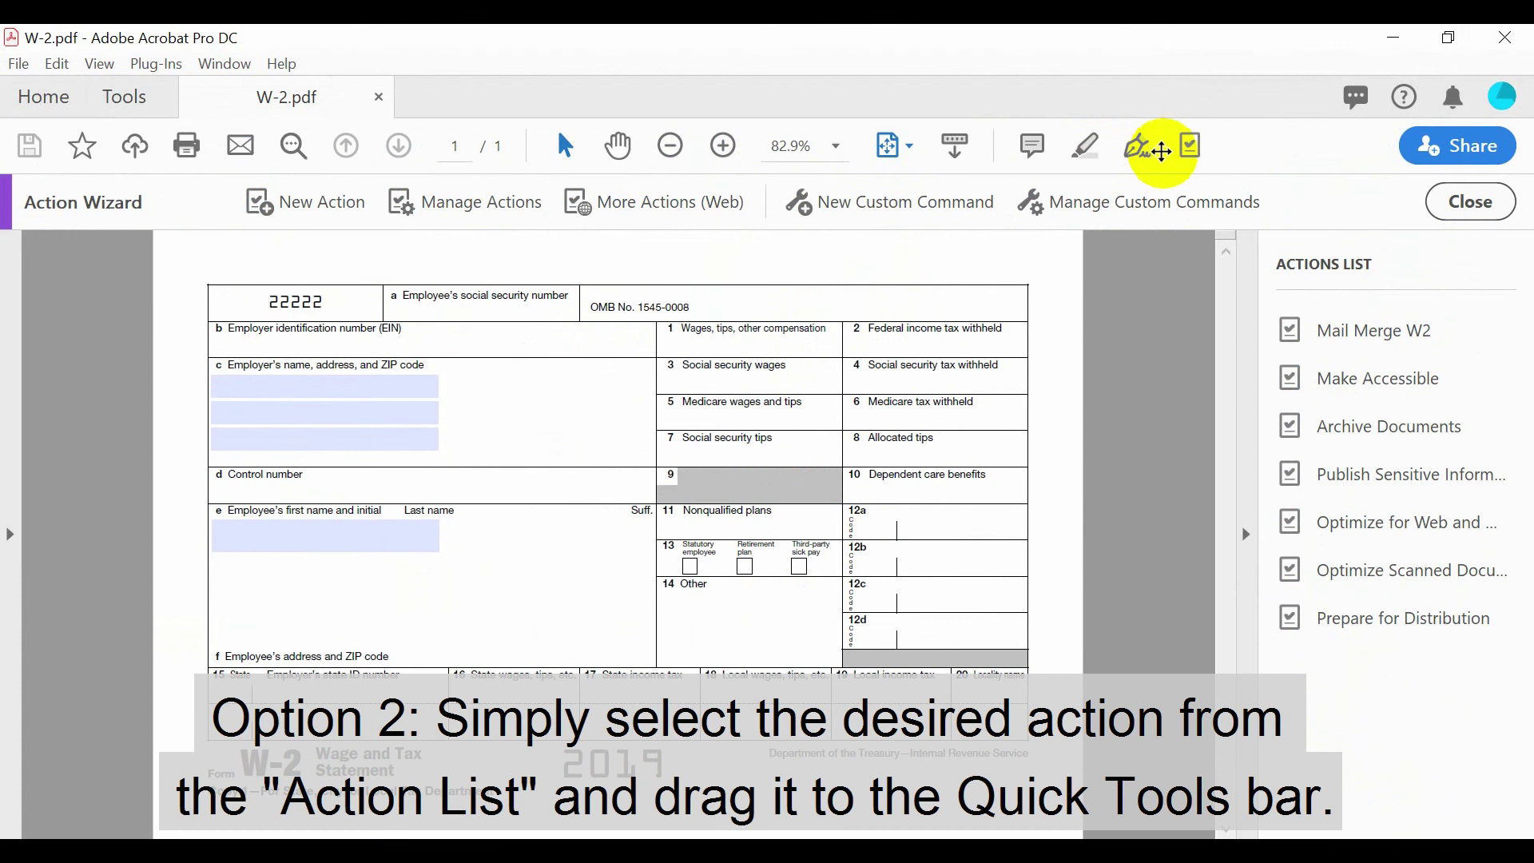